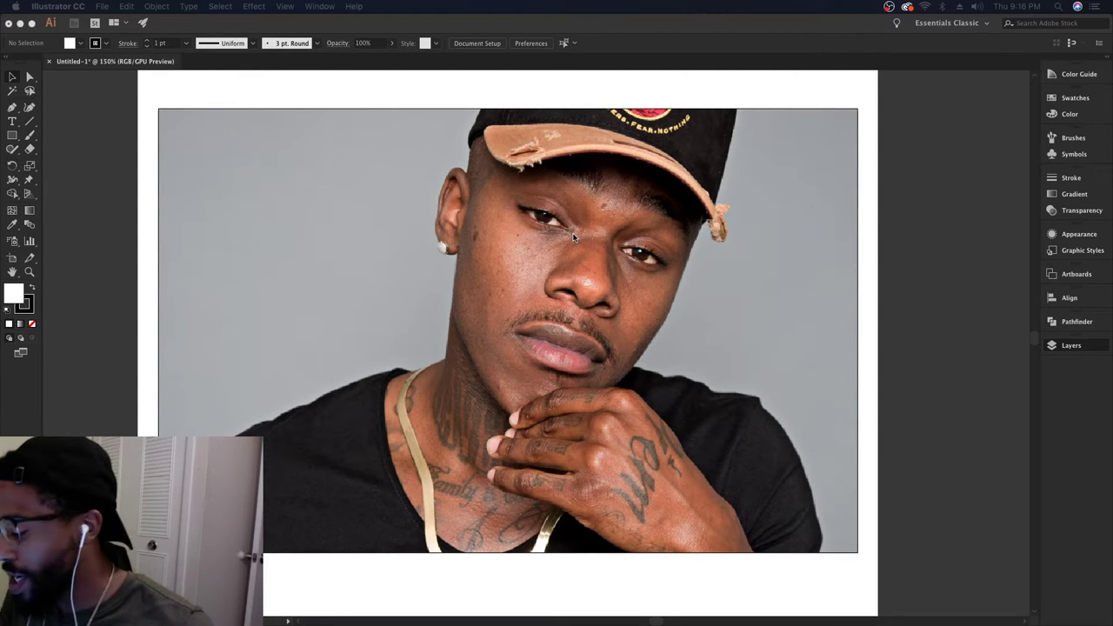
Lower the portrait photo's opacity to 43% and deselect it
left_click(904, 283)
key("F7")
scroll(893, 284, "up", 1)
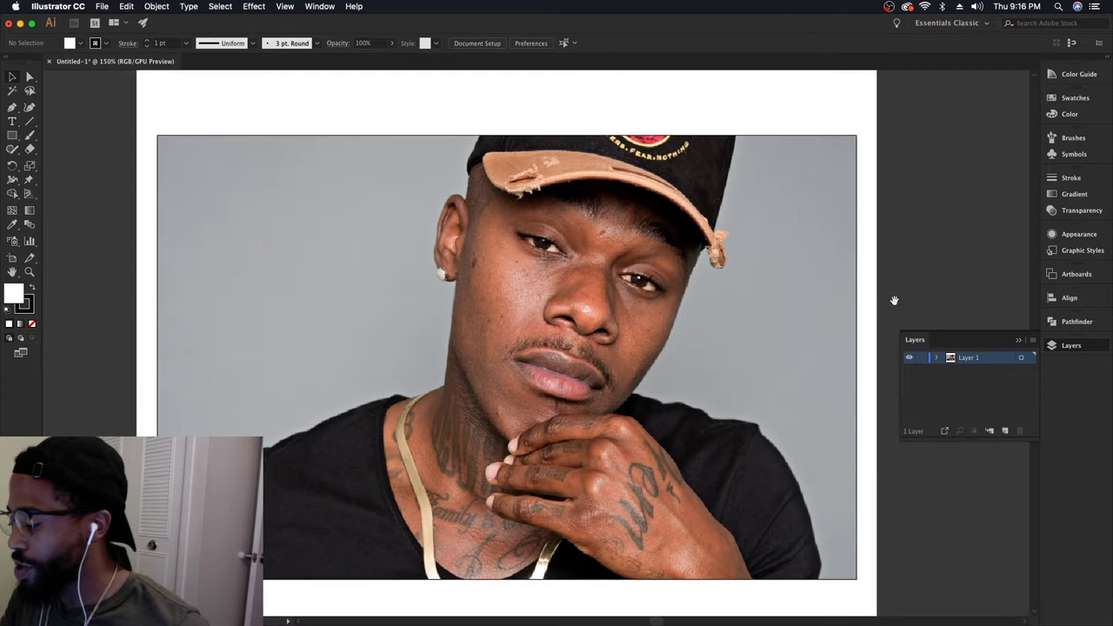
left_click(721, 395)
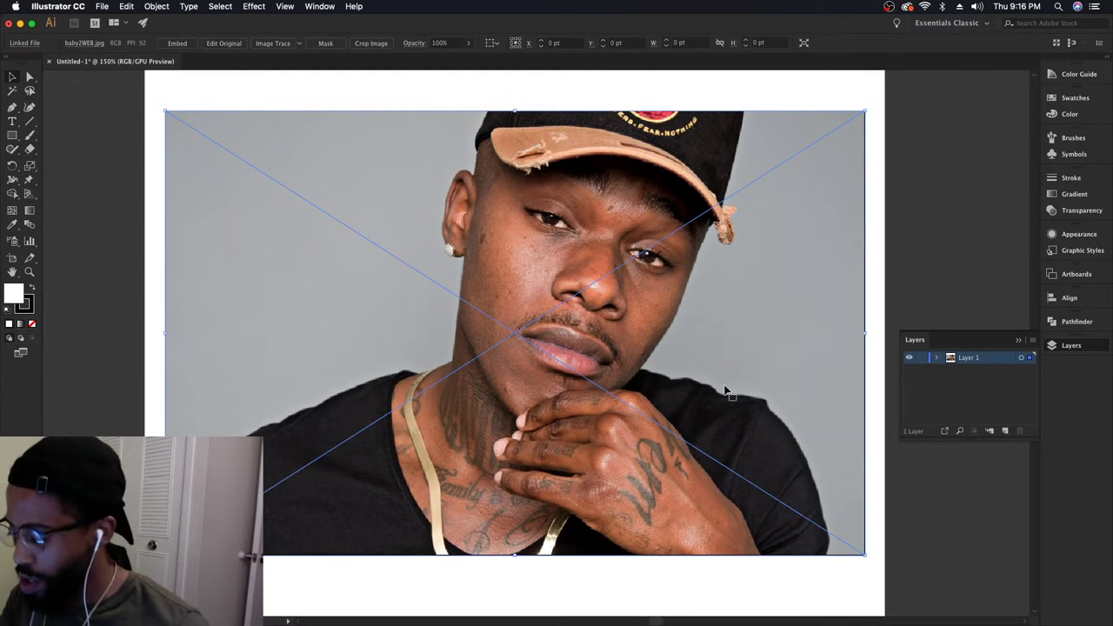
left_click(1078, 210)
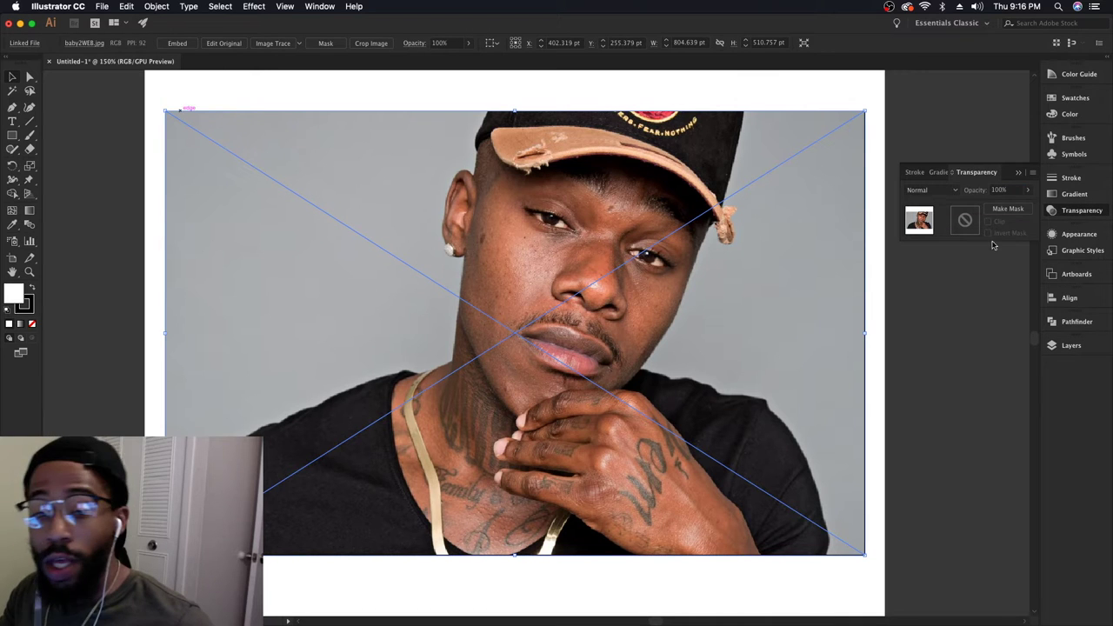
left_click(1028, 189)
left_click_drag(1025, 207, 1002, 207)
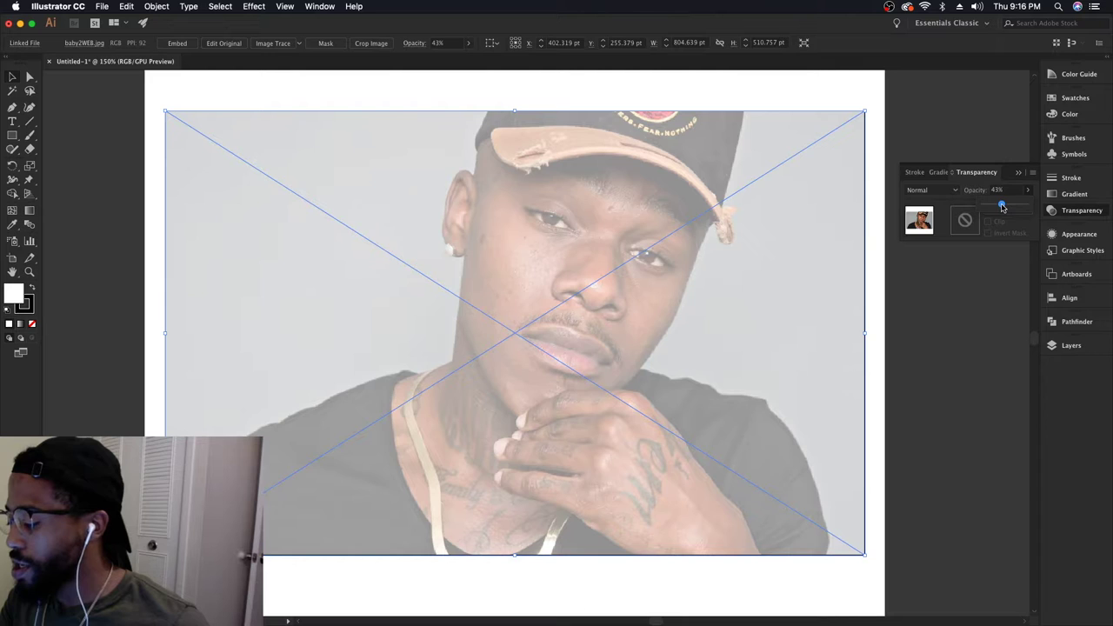
left_click_drag(1005, 205, 1001, 204)
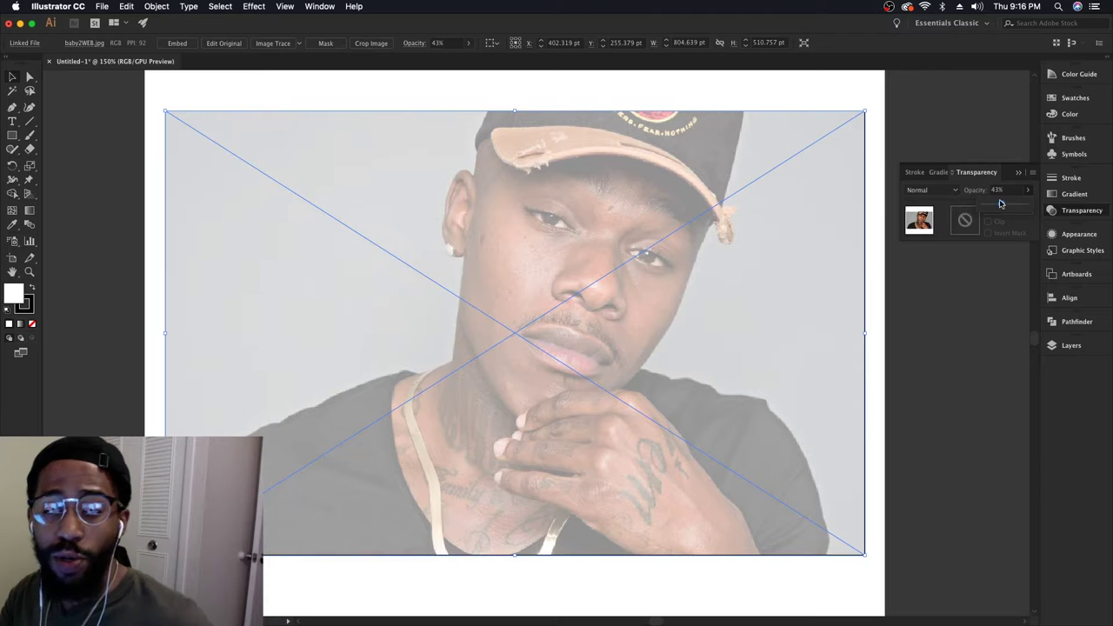
left_click_drag(1001, 203, 998, 209)
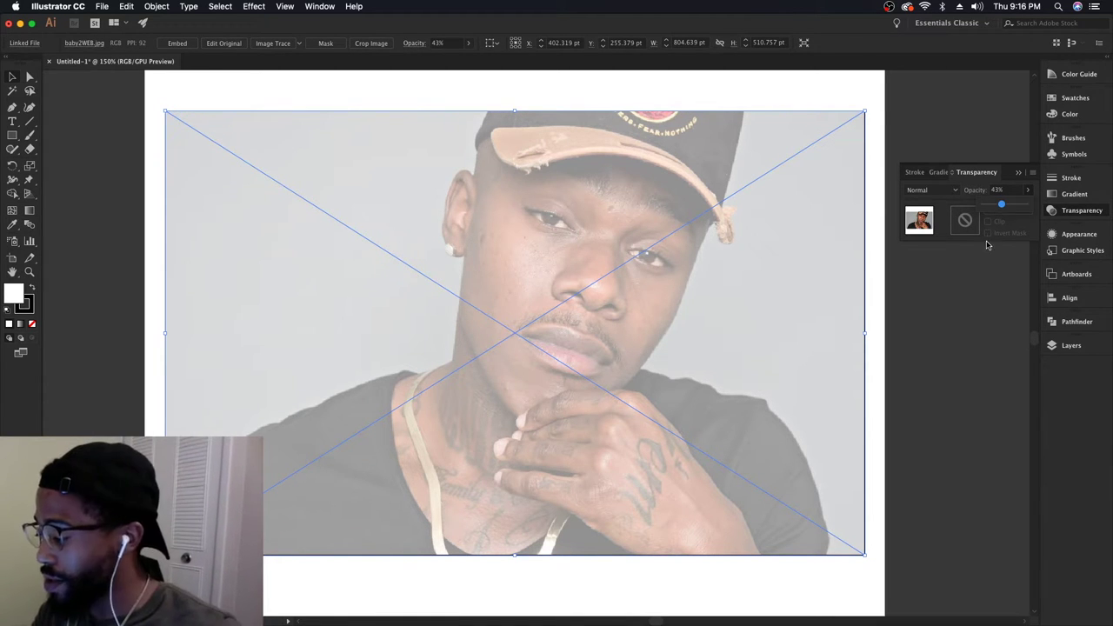
left_click(975, 278)
Add a new layer above the photo's locked layer and set the fill to none
left_click(1070, 346)
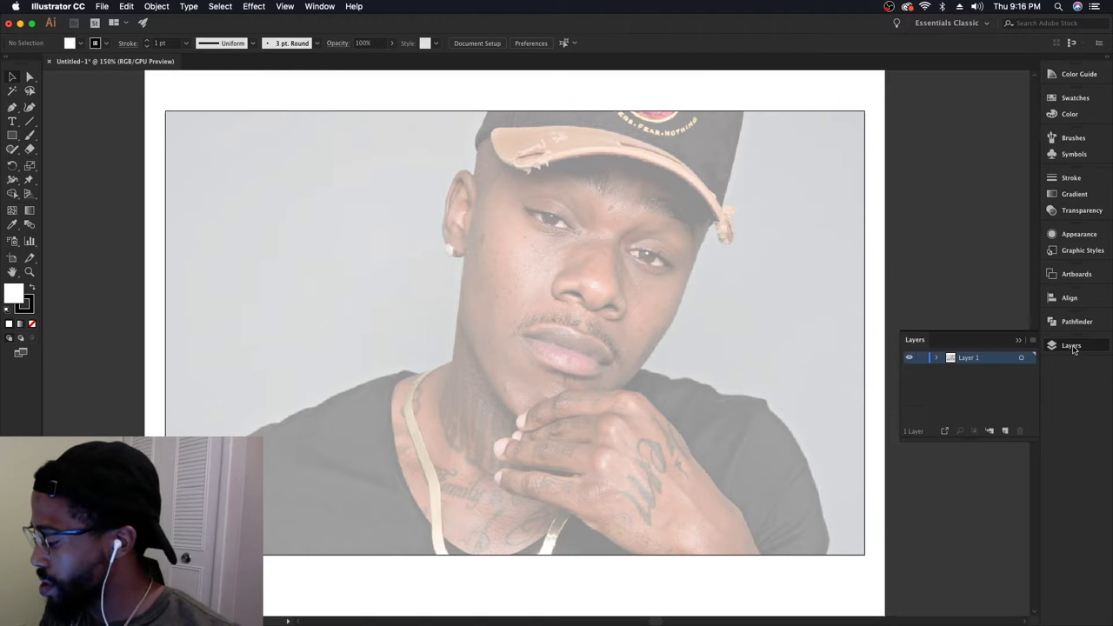
left_click(1004, 430)
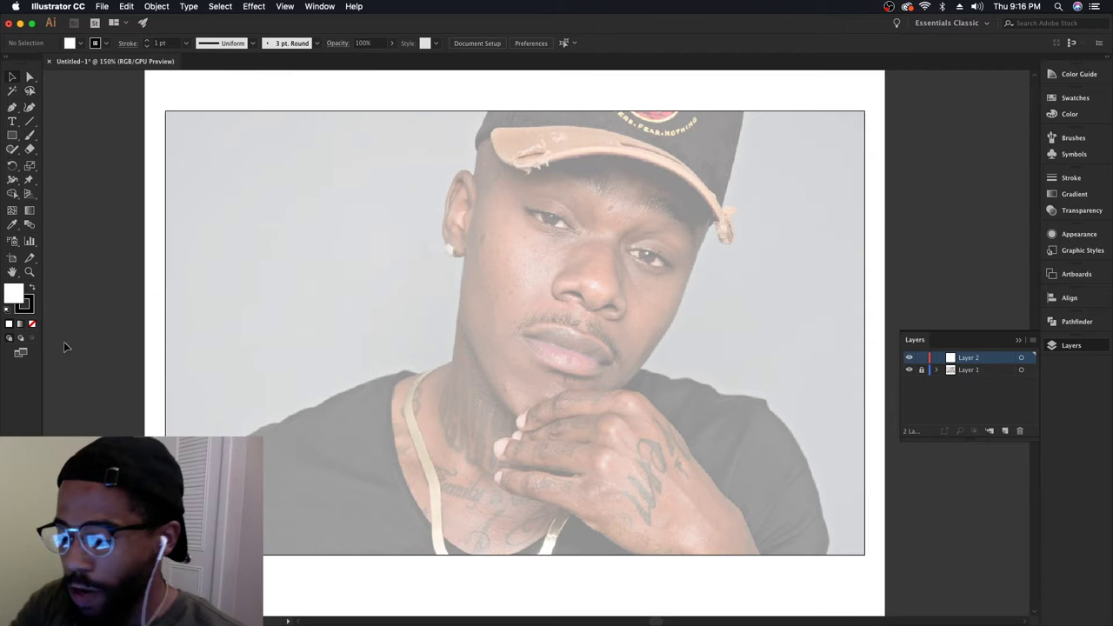
left_click(34, 324)
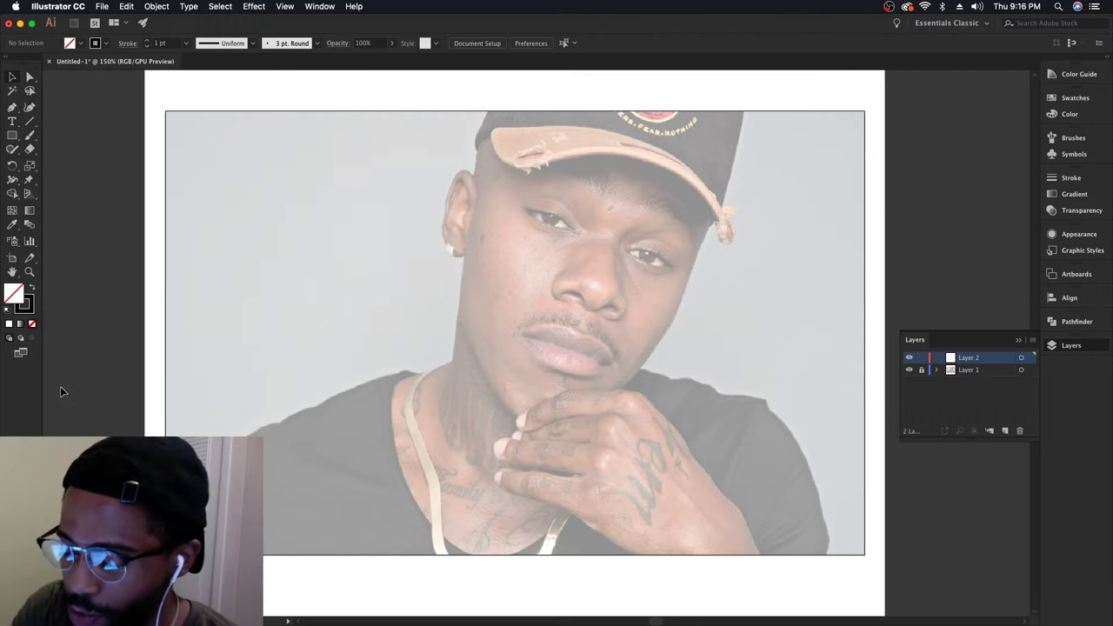
Try the 3 pt. Round brush with two test strokes beside the artboard and undo them
key("b")
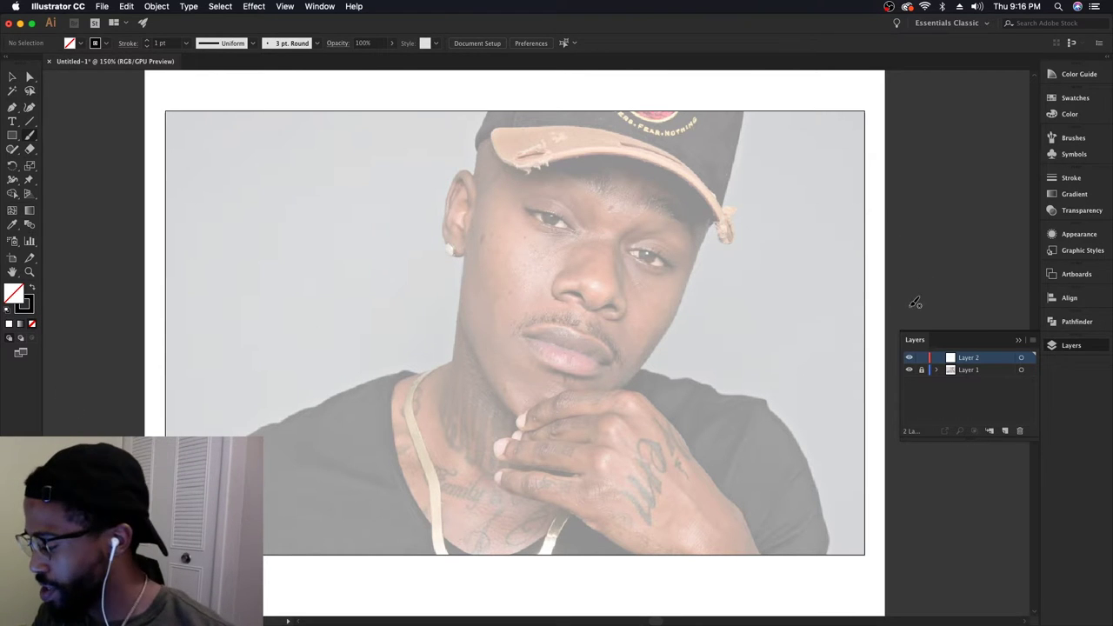
mouse_move(904, 313)
left_mouse_down()
mouse_move(948, 256)
mouse_move(970, 193)
left_mouse_up()
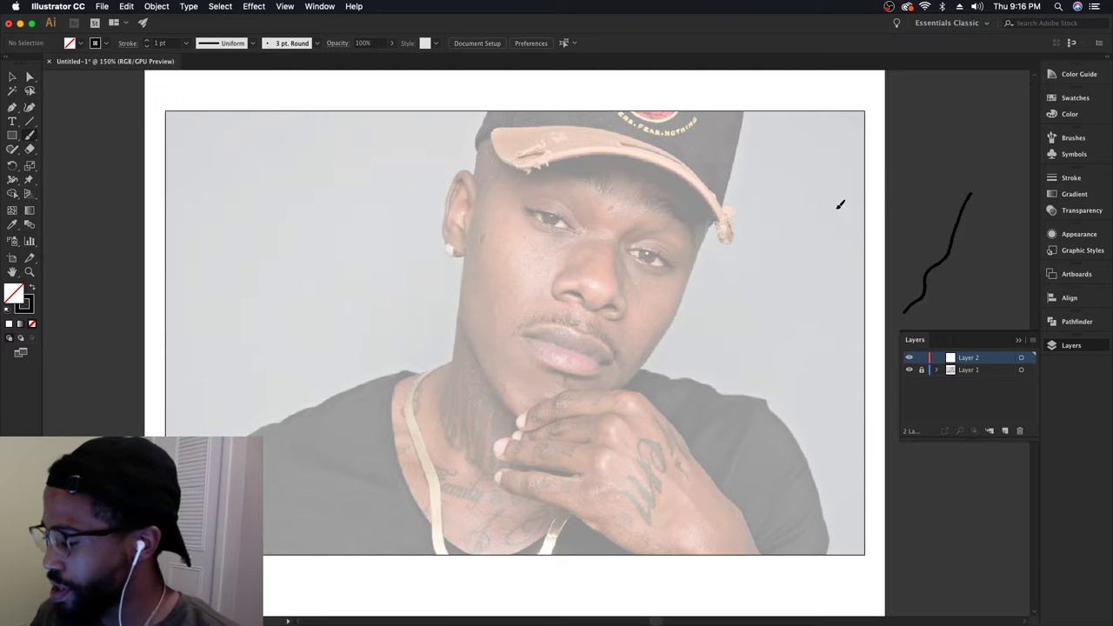
left_click(316, 43)
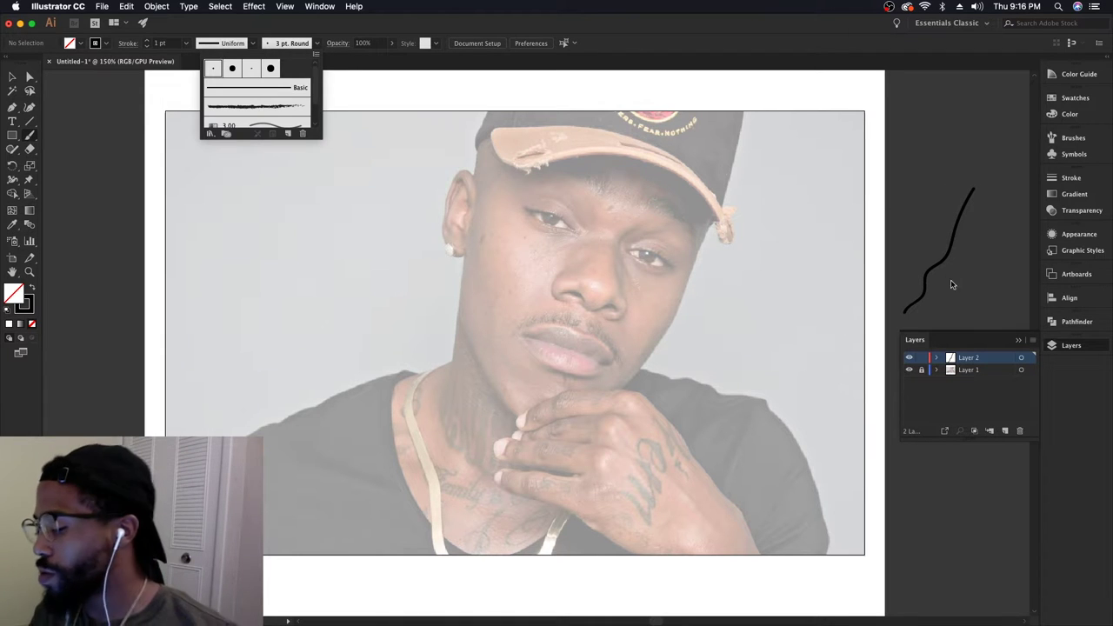
left_click(921, 239)
left_click_drag(915, 232, 953, 292)
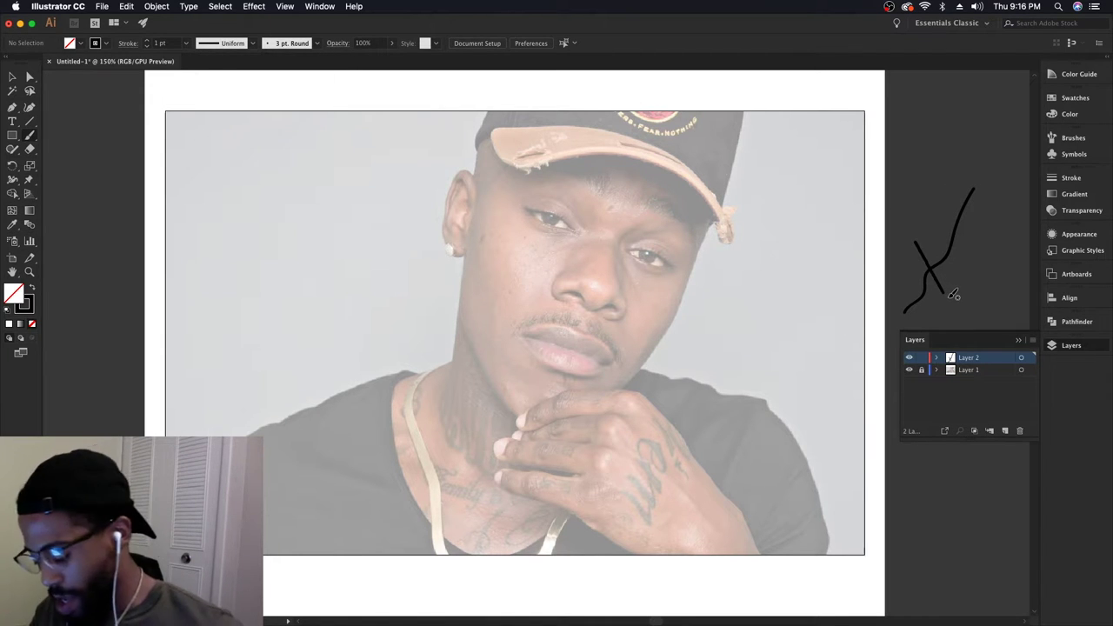
key("super+z")
key("super+z")
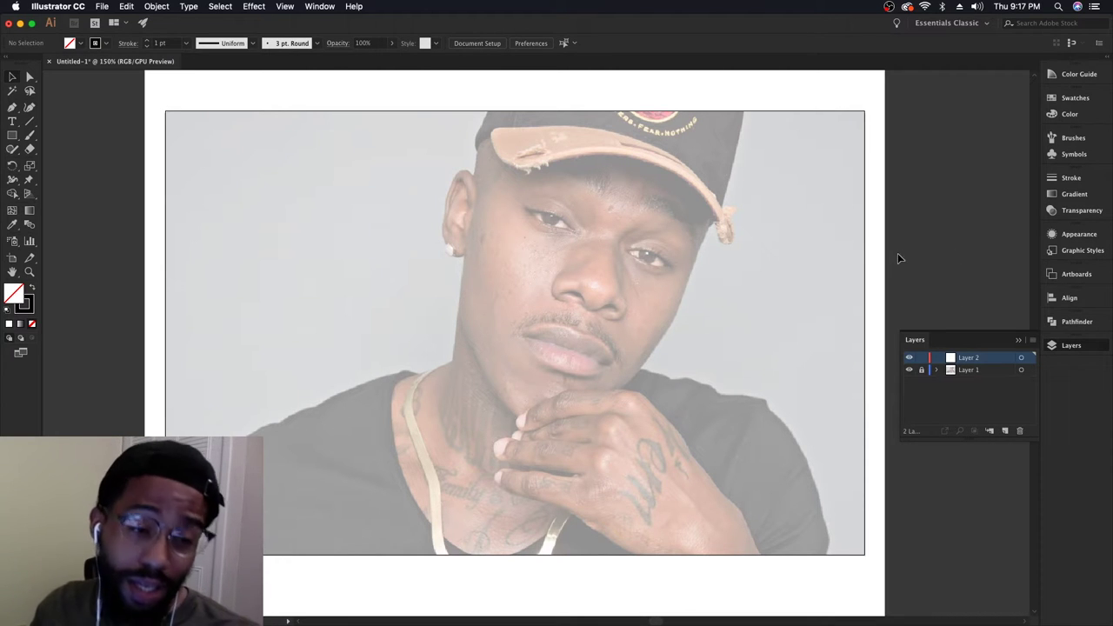
Create a new calligraphic brush with a 3 pt size controlled by pen pressure
left_click(317, 43)
left_click(289, 133)
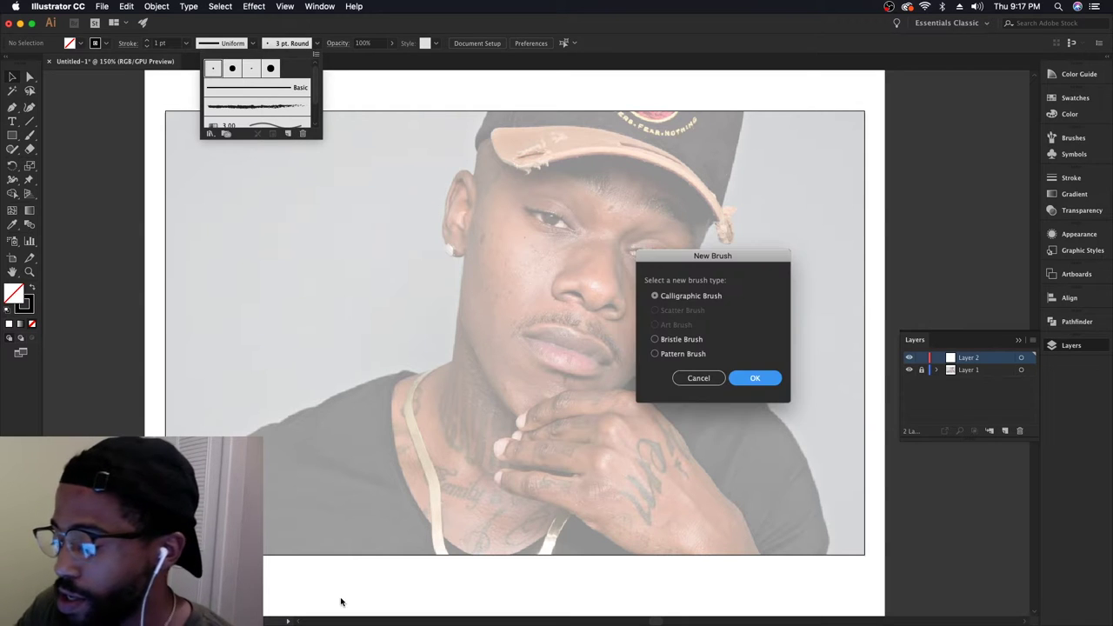
left_click(749, 375)
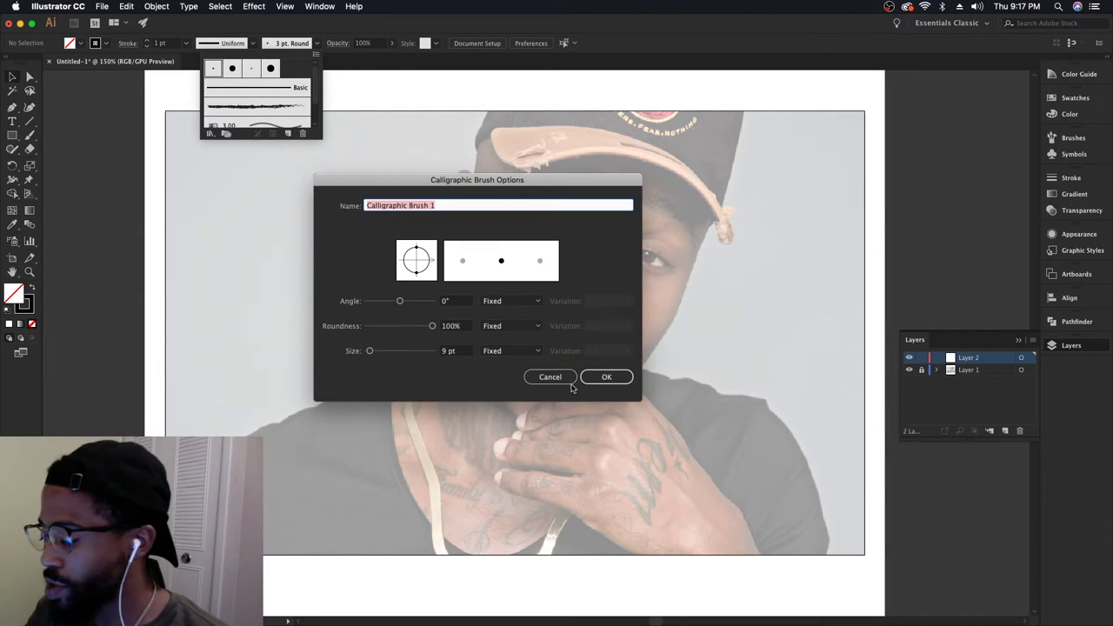
left_click(532, 352)
left_click(531, 388)
left_click(461, 350)
key("super+a")
type("3")
left_click(628, 351)
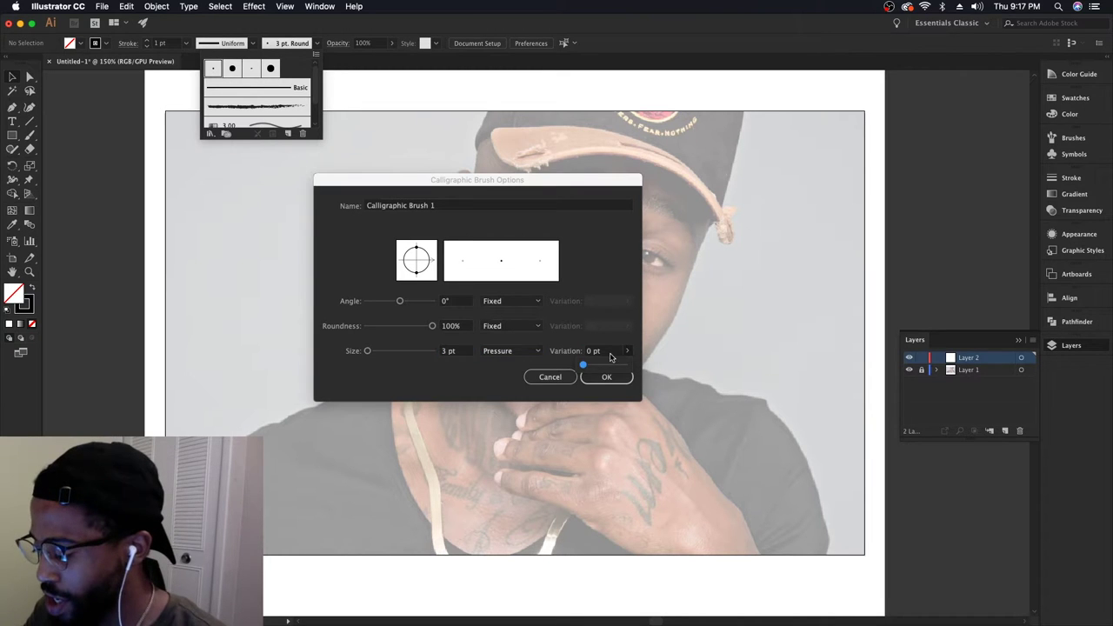
left_click(613, 378)
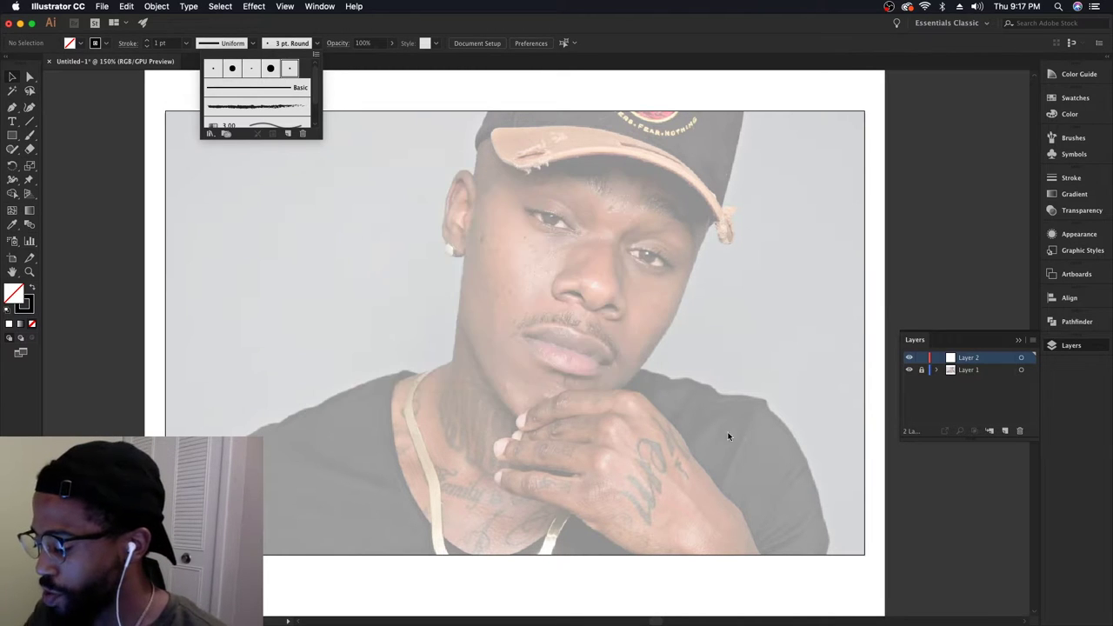
left_click(917, 281)
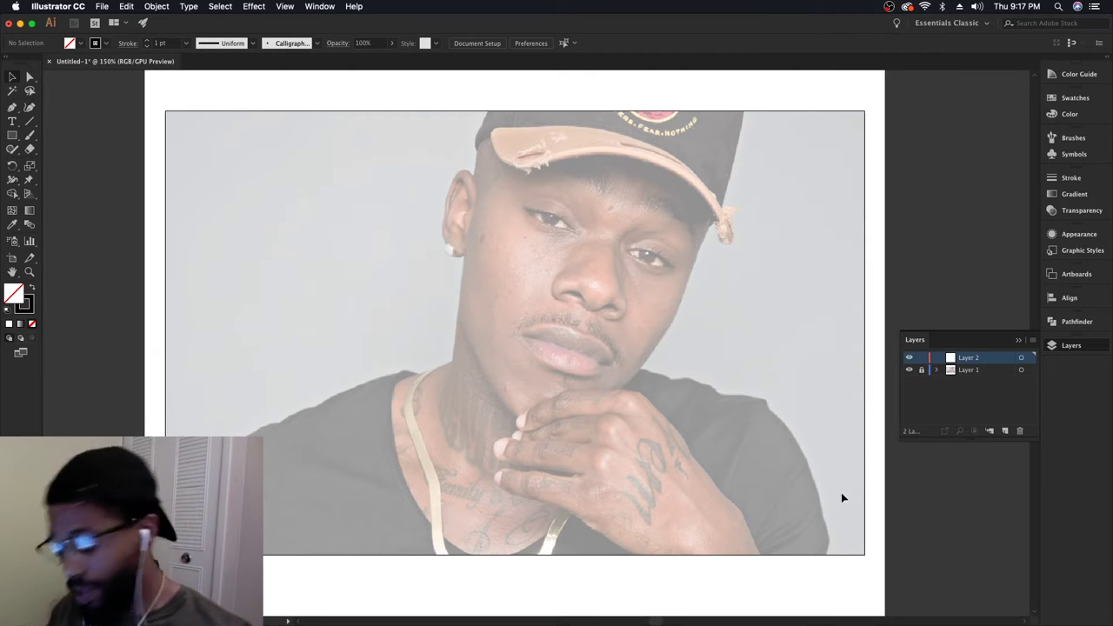
Try the new calligraphic brush with one test stroke beside the artboard and delete it
key("b")
mouse_move(898, 314)
left_mouse_down()
mouse_move(976, 185)
mouse_move(983, 155)
left_mouse_up()
key("v")
left_click(950, 239)
key("Delete")
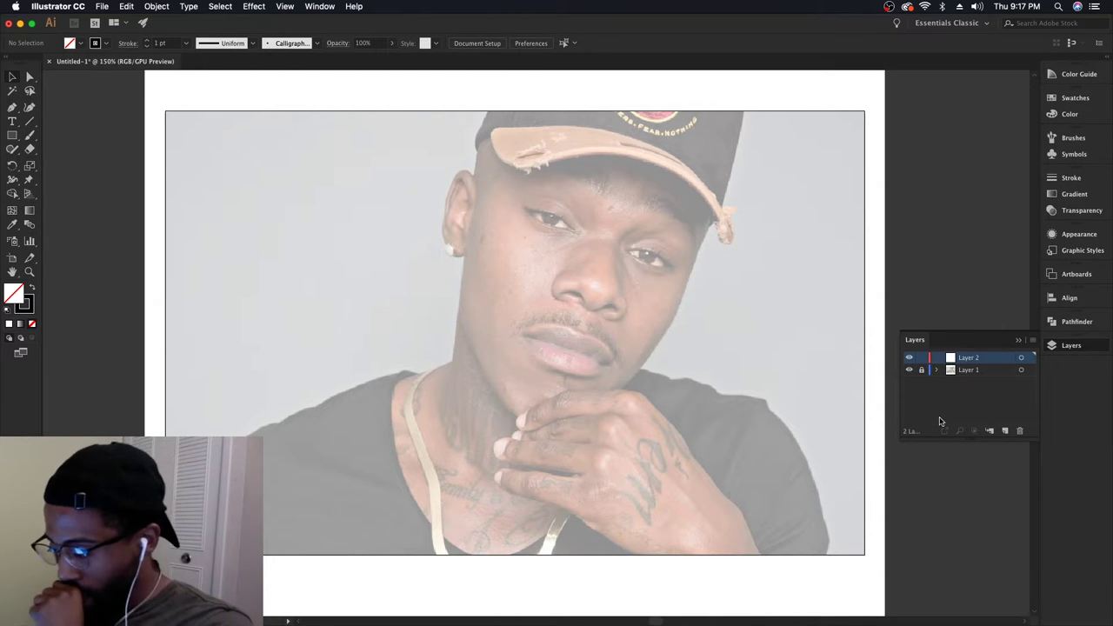
Paint the curved outline around the right wing of the nose with a 0.75 pt stroke, undoing the stray extra strokes
key("super+equal")
key("super+equal")
scroll(758, 489, "up", 3)
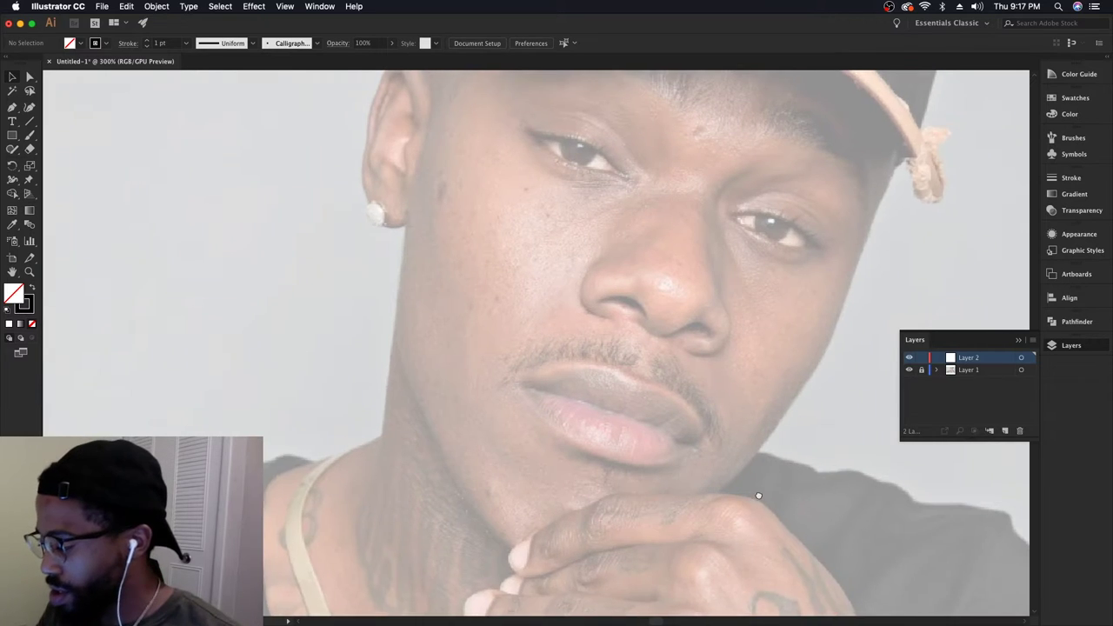
key("b")
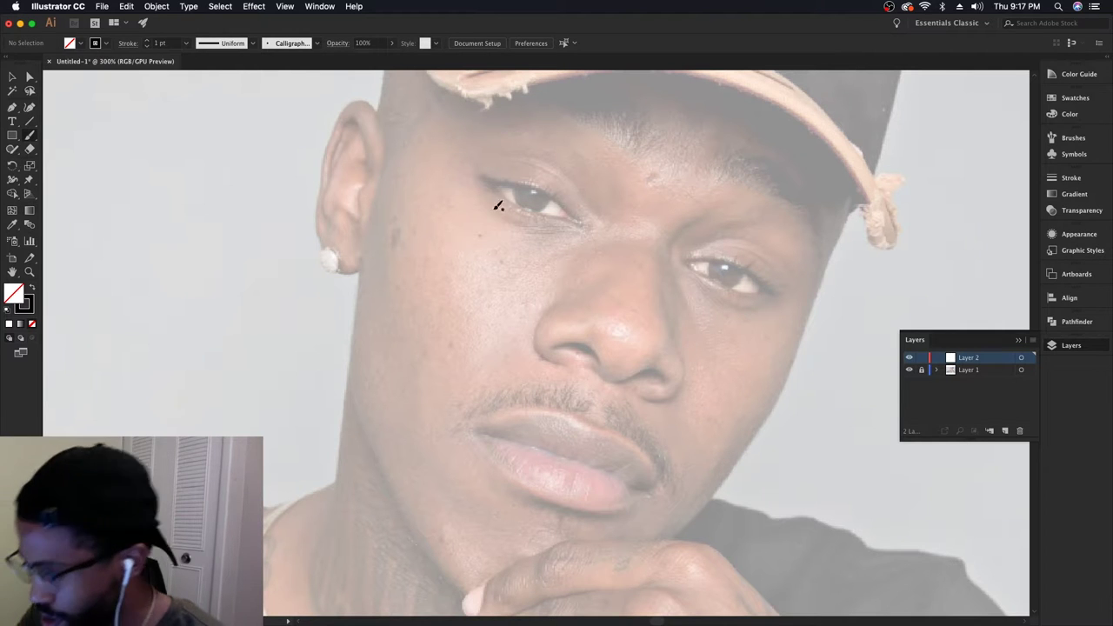
left_click(148, 46)
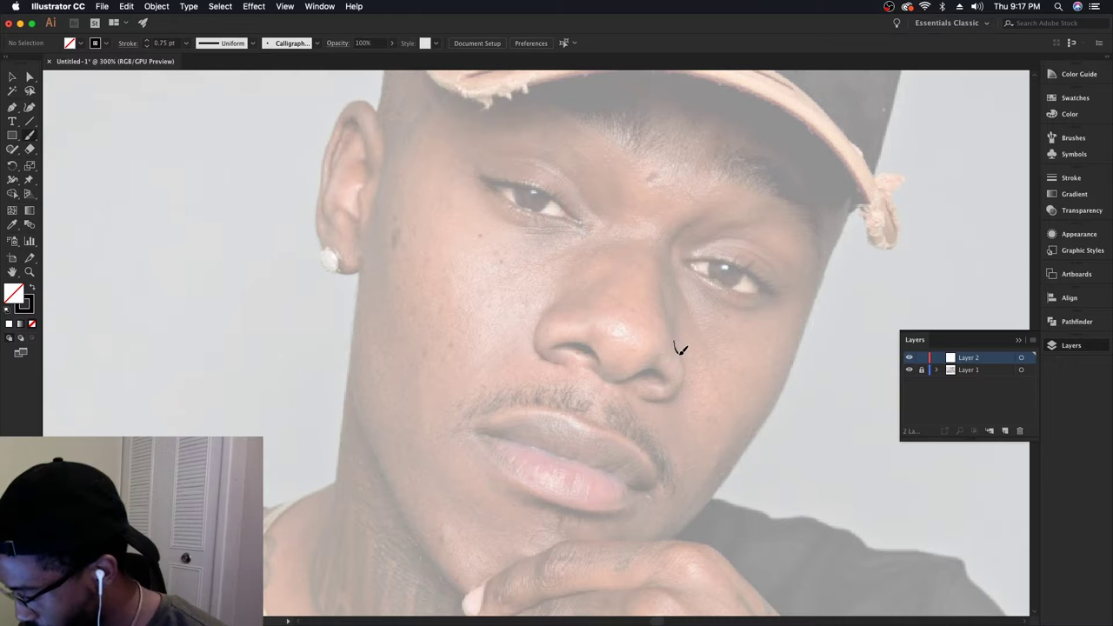
mouse_move(688, 373)
left_mouse_down()
mouse_move(650, 399)
mouse_move(629, 395)
left_mouse_up()
left_click_drag(731, 480, 766, 511)
mouse_move(582, 337)
left_mouse_down()
mouse_move(570, 374)
mouse_move(589, 393)
mouse_move(574, 352)
left_mouse_up()
key("super+z")
key("super+z")
key("super+minus")
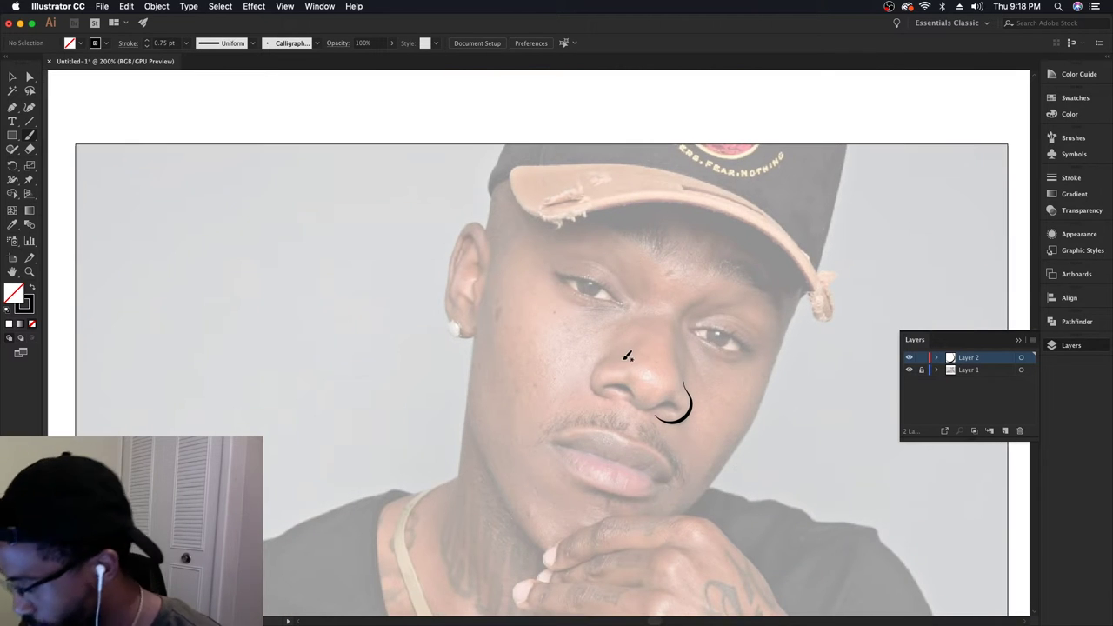
Paint a curve around the left wing of the nose and check it with the photo layer briefly hidden
mouse_move(614, 368)
left_mouse_down()
mouse_move(598, 395)
mouse_move(618, 415)
left_mouse_up()
key("super+minus")
key("super+minus")
left_click(908, 370)
left_click(908, 370)
key("super+plus")
key("super+plus")
key("super+plus")
scroll(666, 427, "up", 1)
Delete the left nose wing's stroke and repaint it as a curve from below the nostril up the side
left_click(634, 397, "super")
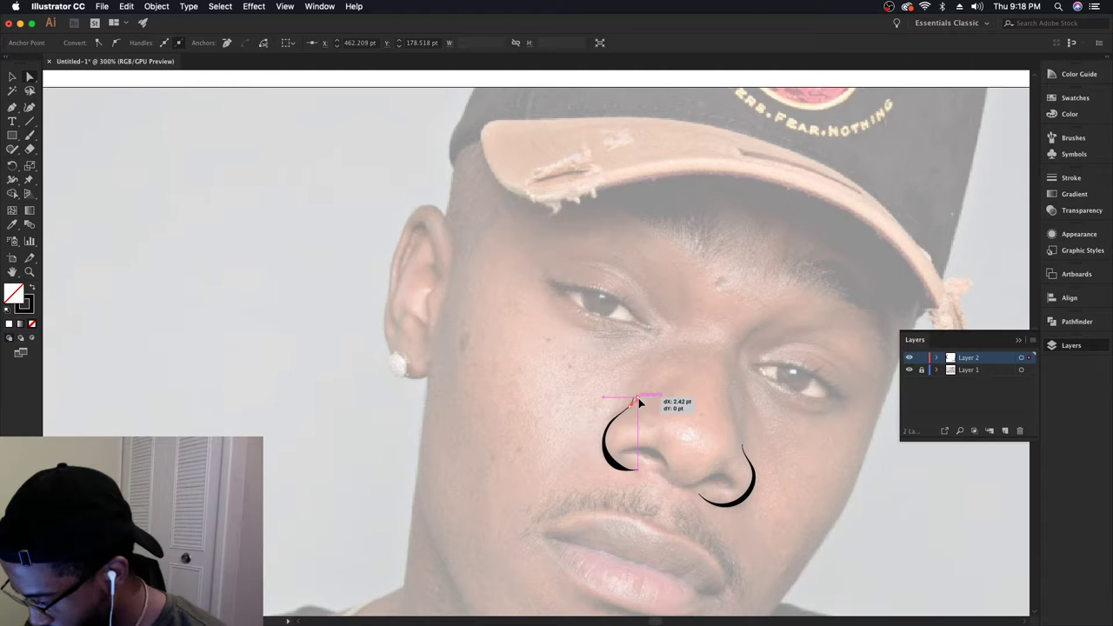
key("Delete")
mouse_move(637, 465)
left_mouse_down()
mouse_move(609, 434)
mouse_move(633, 401)
left_mouse_up()
key("super+minus")
key("super+minus")
key("super+minus")
key("super+plus")
key("super+plus")
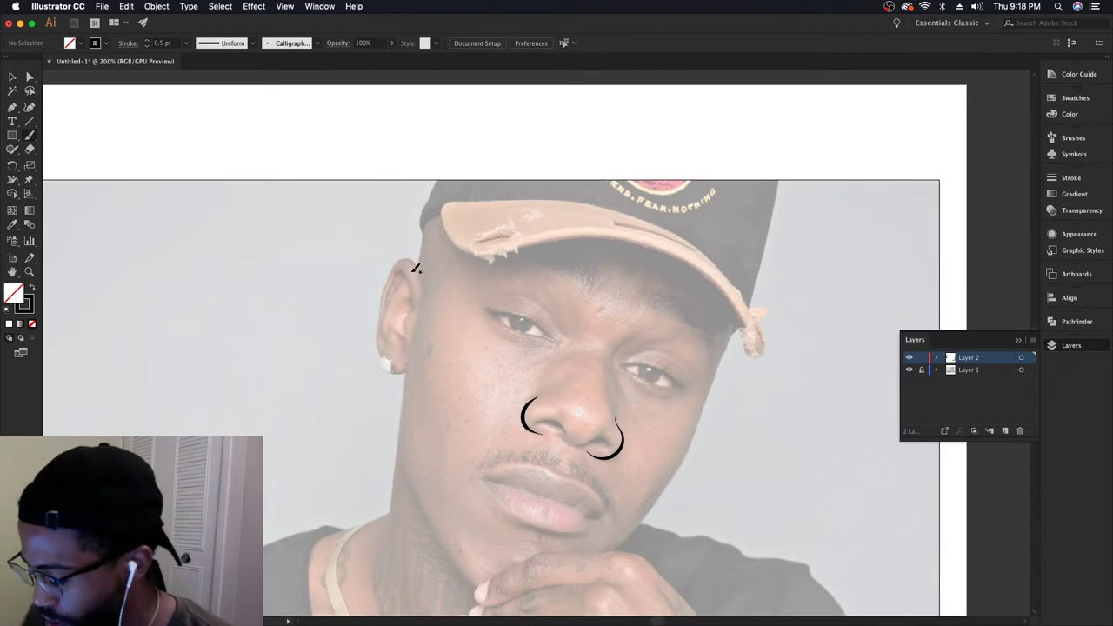
Paint the left nostril opening with a 0.5 pt stroke, redoing the first line and filling the dark area underneath
key("super+plus")
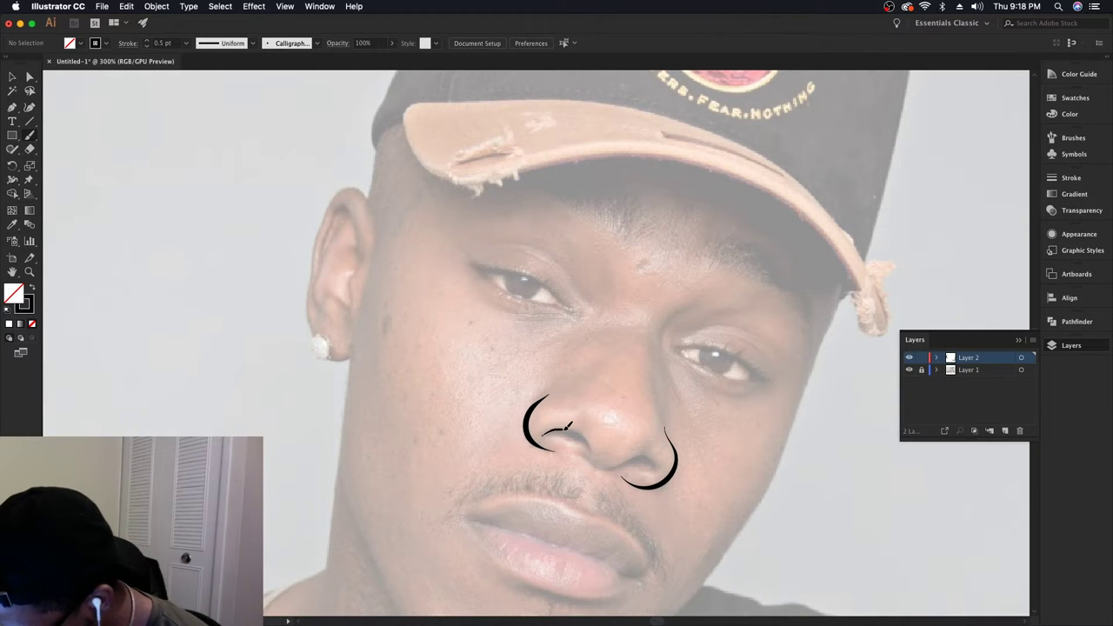
left_click_drag(596, 445, 604, 452)
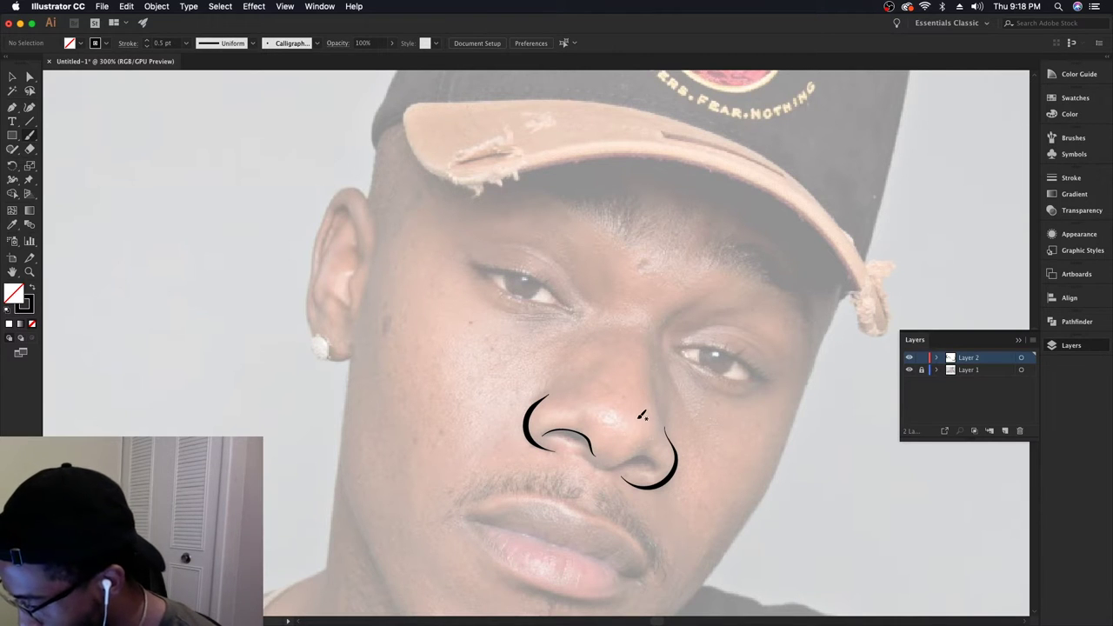
key("super+z")
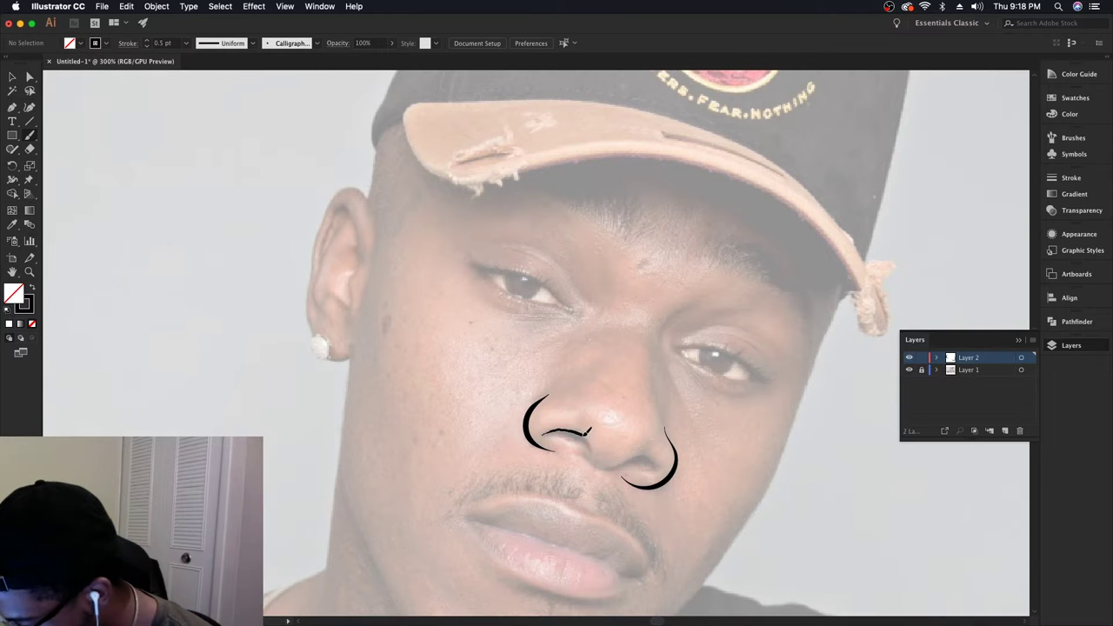
scroll(589, 429, "down", 5)
scroll(608, 469, "up", 7)
mouse_move(570, 483)
left_mouse_down()
mouse_move(640, 508)
mouse_move(643, 524)
left_mouse_up()
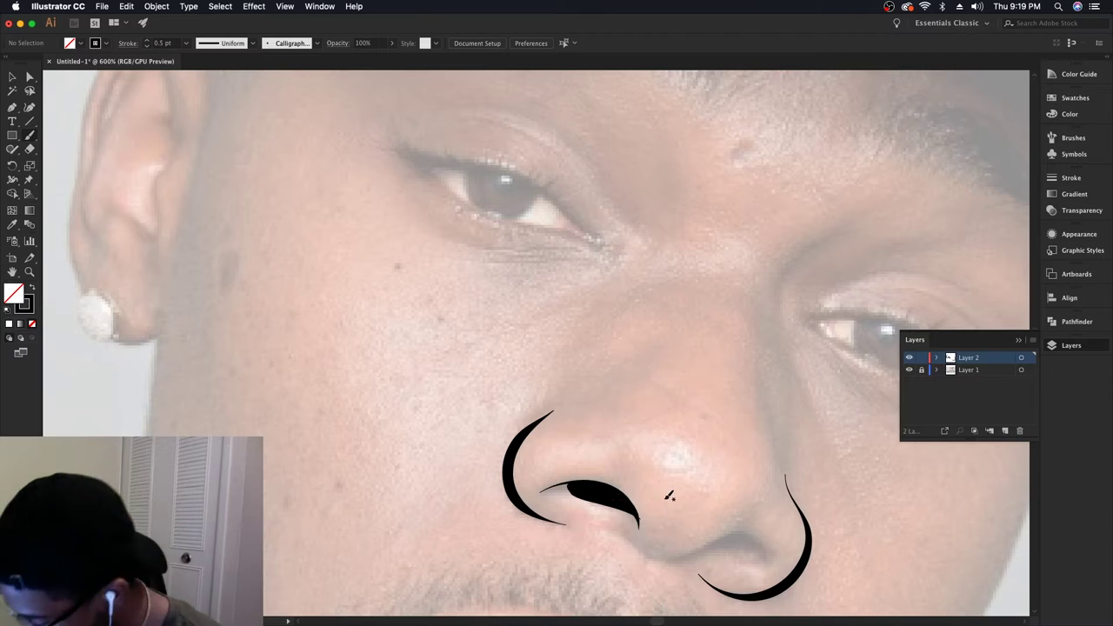
Paint the right nostril's curved upper edge with a 0.5 pt stroke and fill in its dark opening
scroll(665, 503, "down", 5)
scroll(679, 439, "up", 4)
left_click_drag(671, 443, 619, 435)
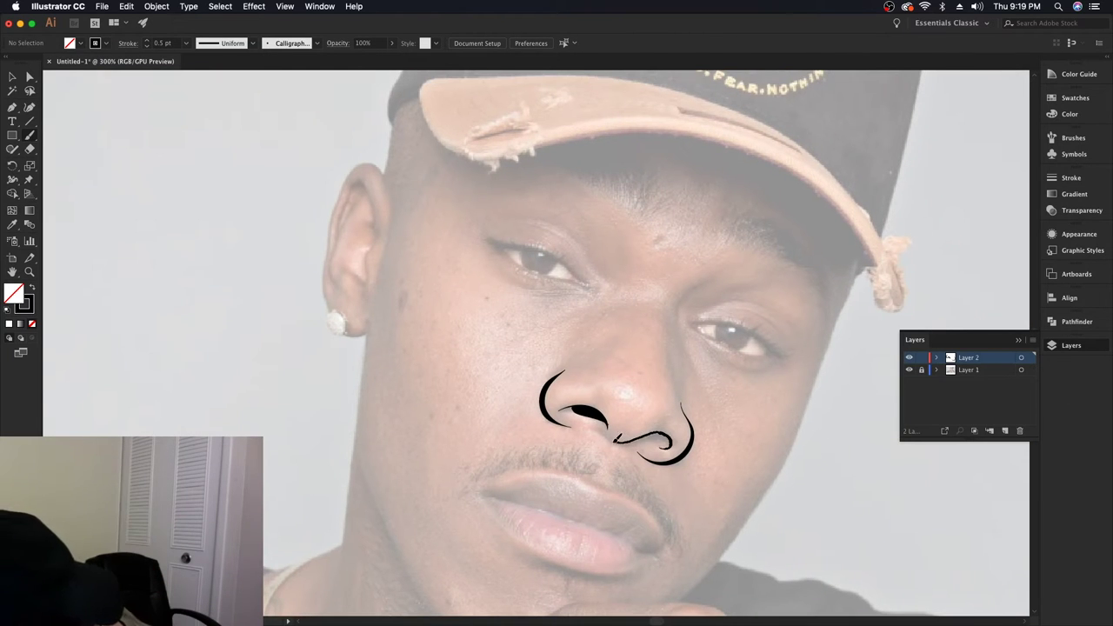
scroll(643, 439, "down", 2)
scroll(627, 493, "down", 1)
scroll(556, 373, "up", 2)
mouse_move(526, 387)
left_mouse_down()
mouse_move(480, 400)
mouse_move(521, 383)
mouse_move(504, 387)
left_mouse_up()
scroll(504, 386, "down", 3)
scroll(503, 385, "up", 3)
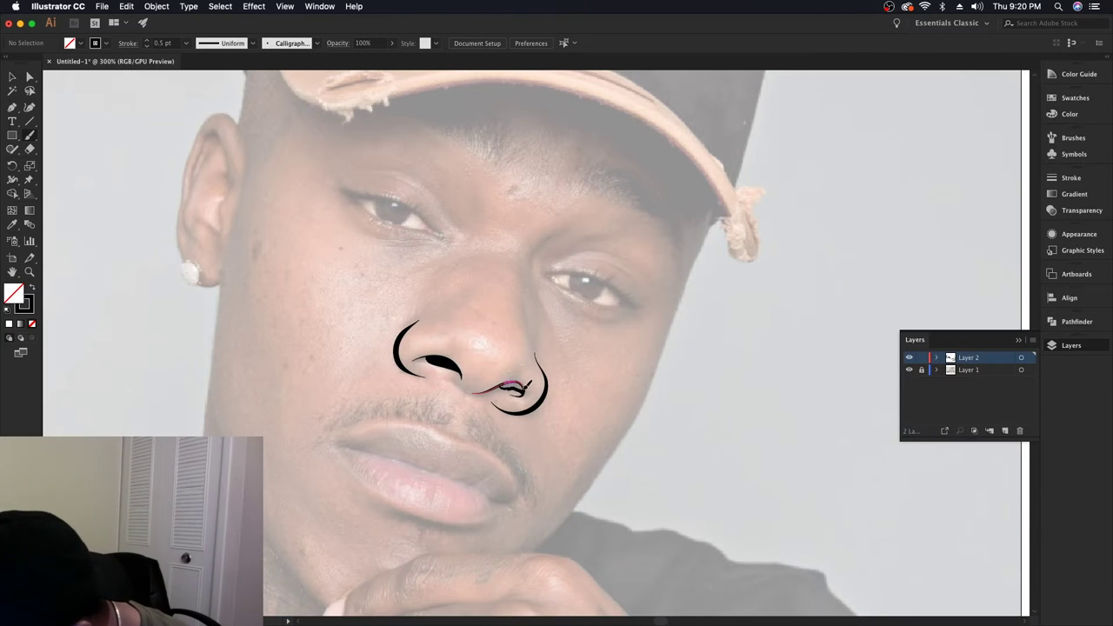
scroll(534, 343, "down", 4)
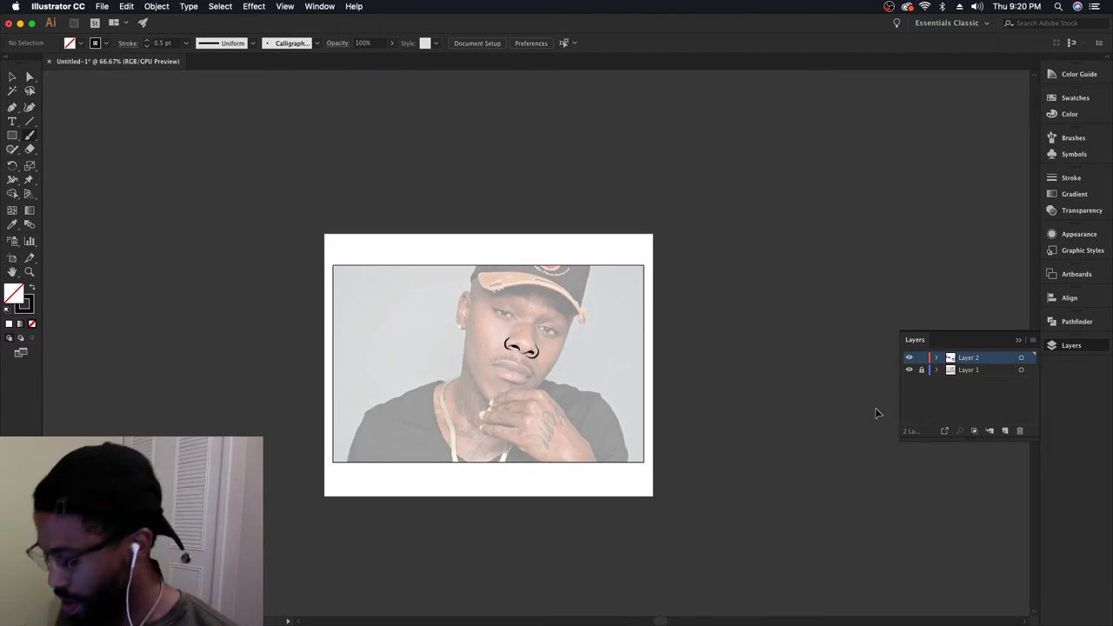
key("super+equal")
key("super+equal")
key("super+equal")
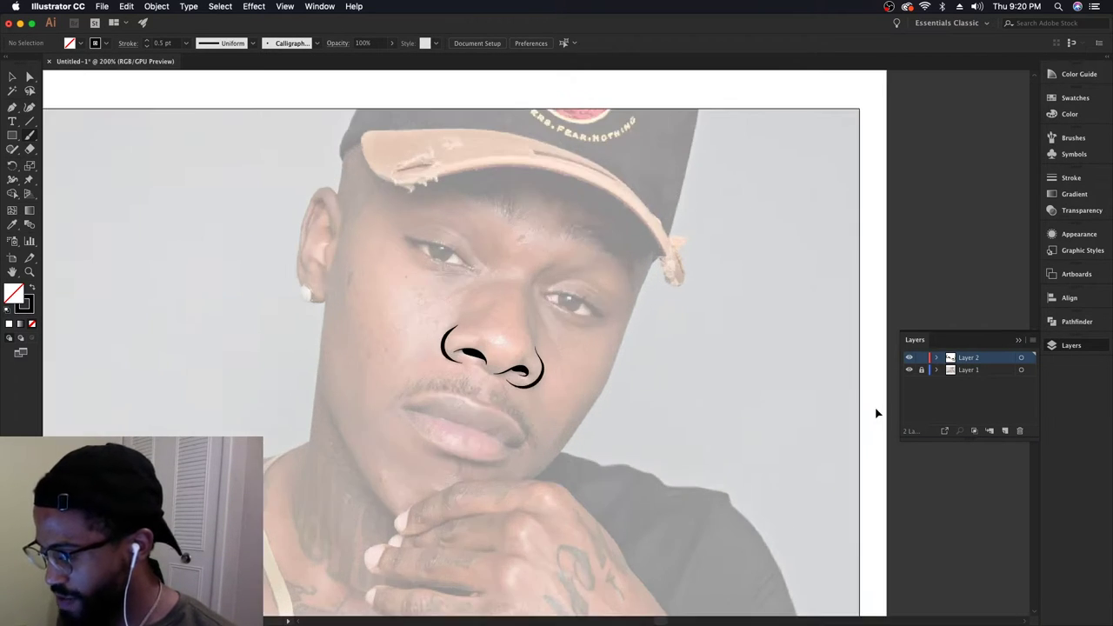
scroll(718, 470, "up", 1)
key("super+equal")
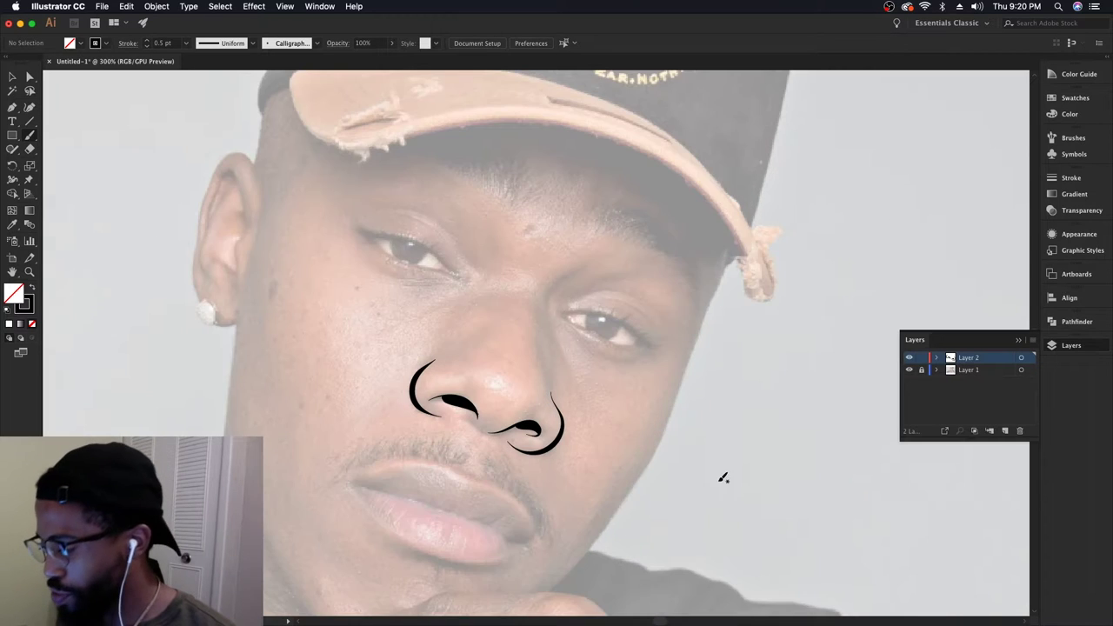
Paint a closed outline around the right eye with a 0.5 pt stroke, redoing the lower lid line before adding the upper lid
scroll(726, 478, "up", 1)
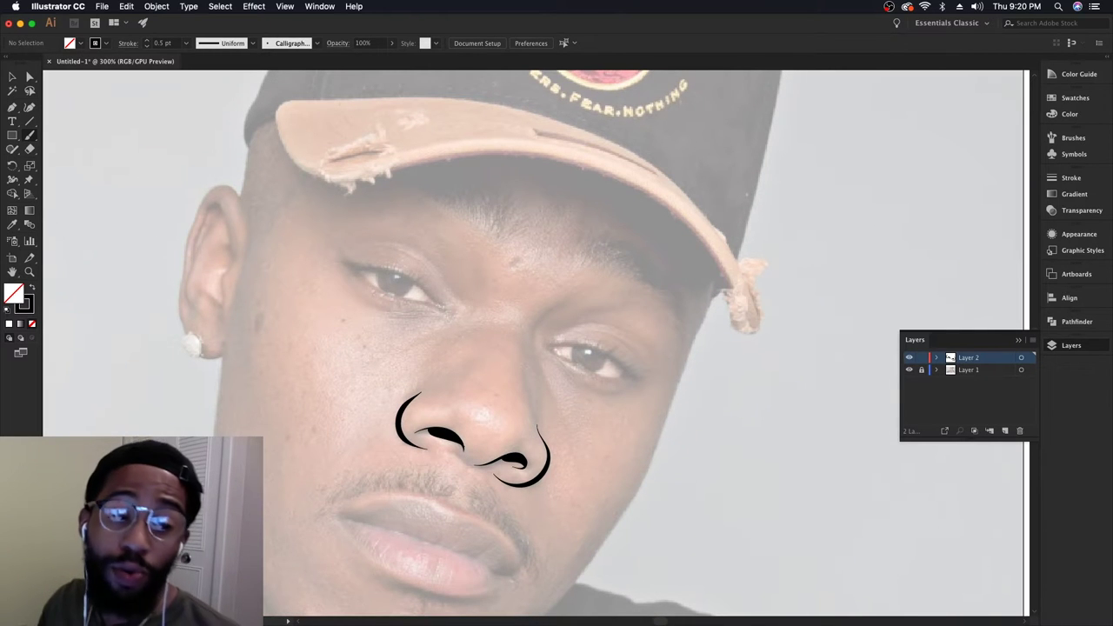
scroll(722, 521, "right", 2)
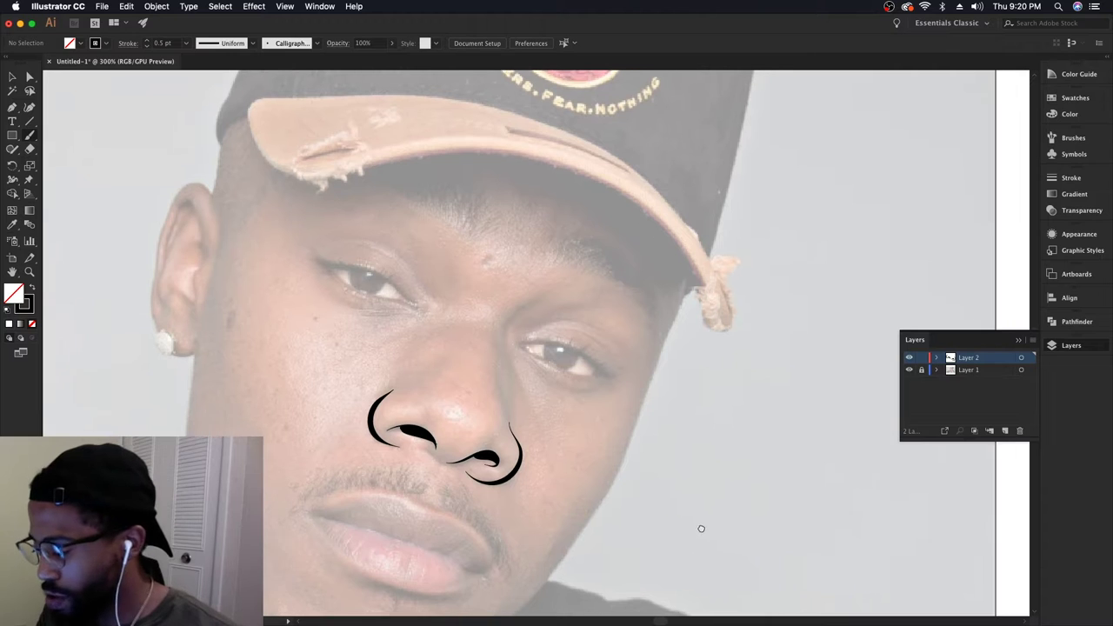
left_click_drag(543, 304, 548, 310)
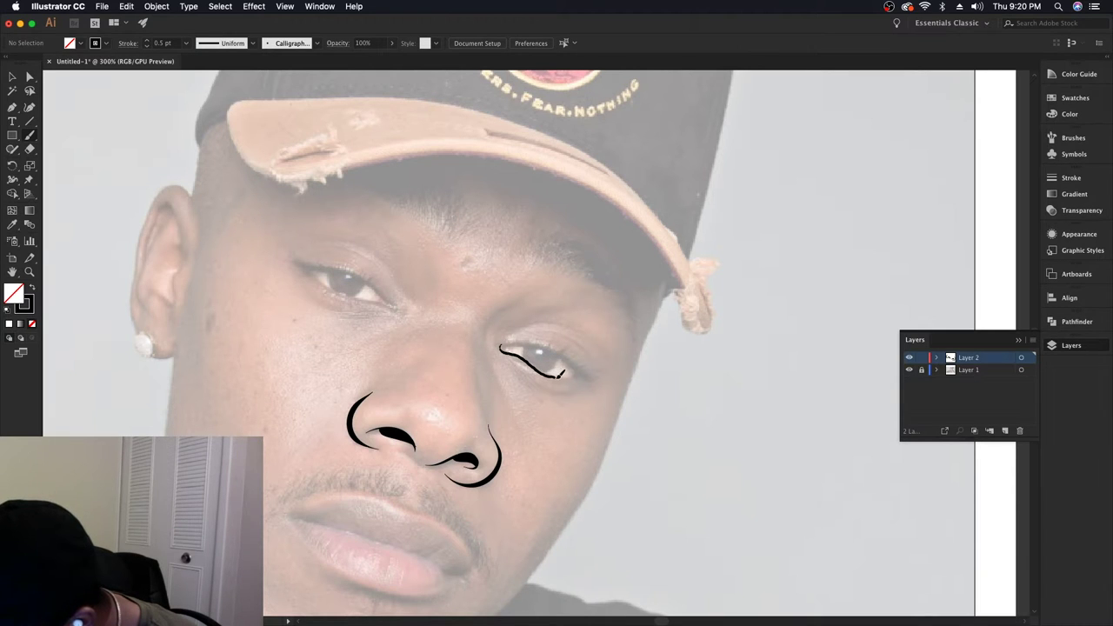
left_click_drag(502, 343, 577, 364)
key("ctrl+z")
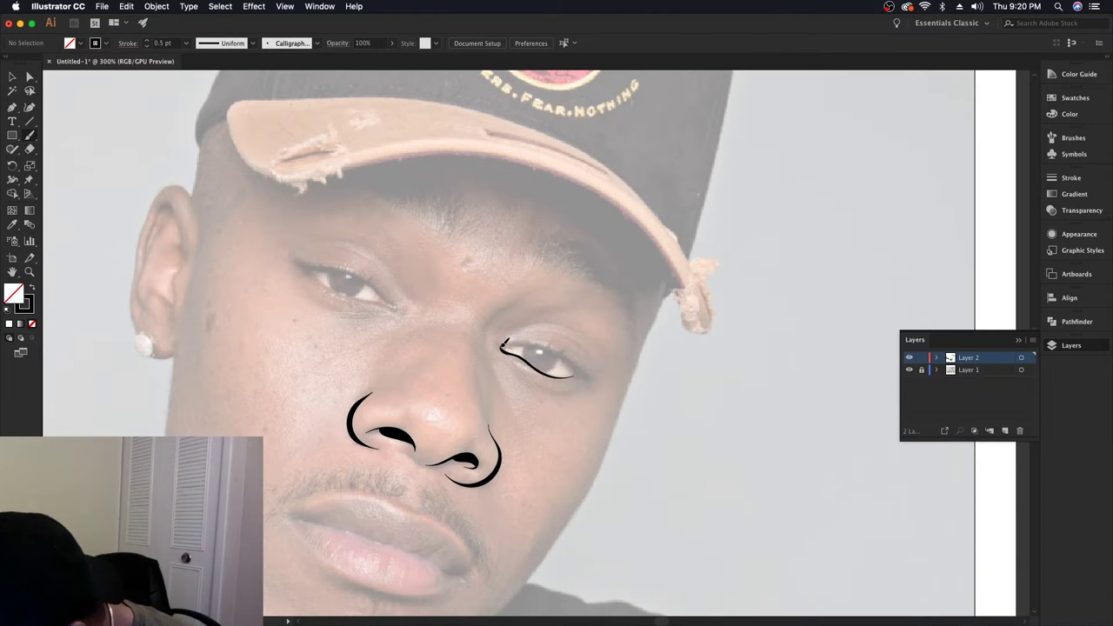
left_click_drag(511, 340, 578, 375)
key("ctrl+0")
scroll(881, 397, "up", 5)
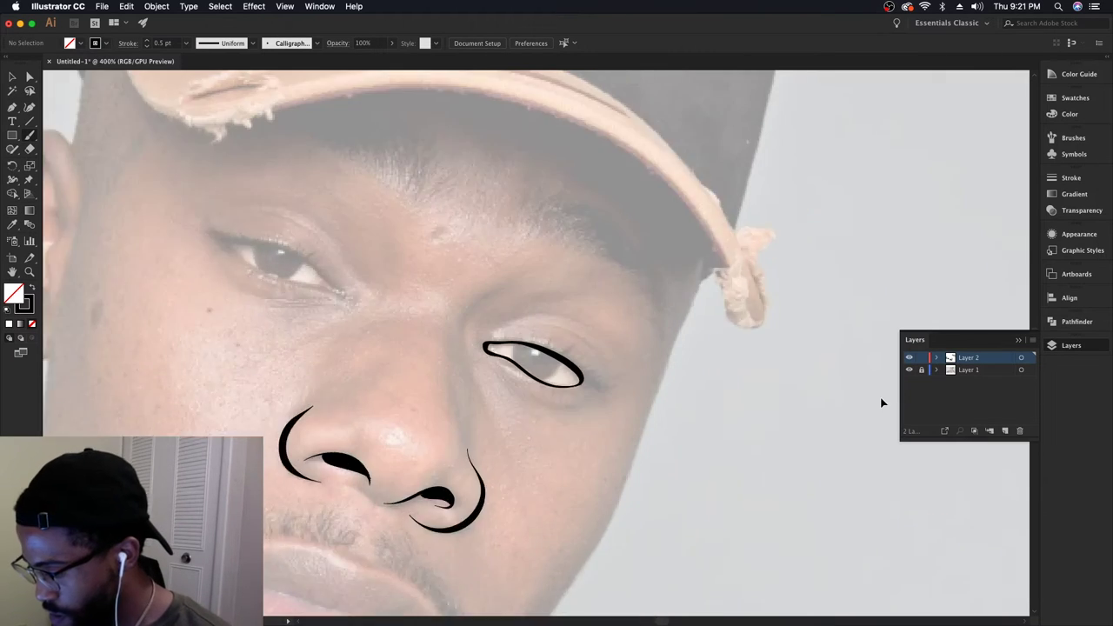
Paint the curved iris edges inside the right eye and check the line art with Layer 1 briefly hidden
left_click_drag(513, 346, 542, 377)
scroll(741, 467, "down", 4)
scroll(740, 469, "down", 2)
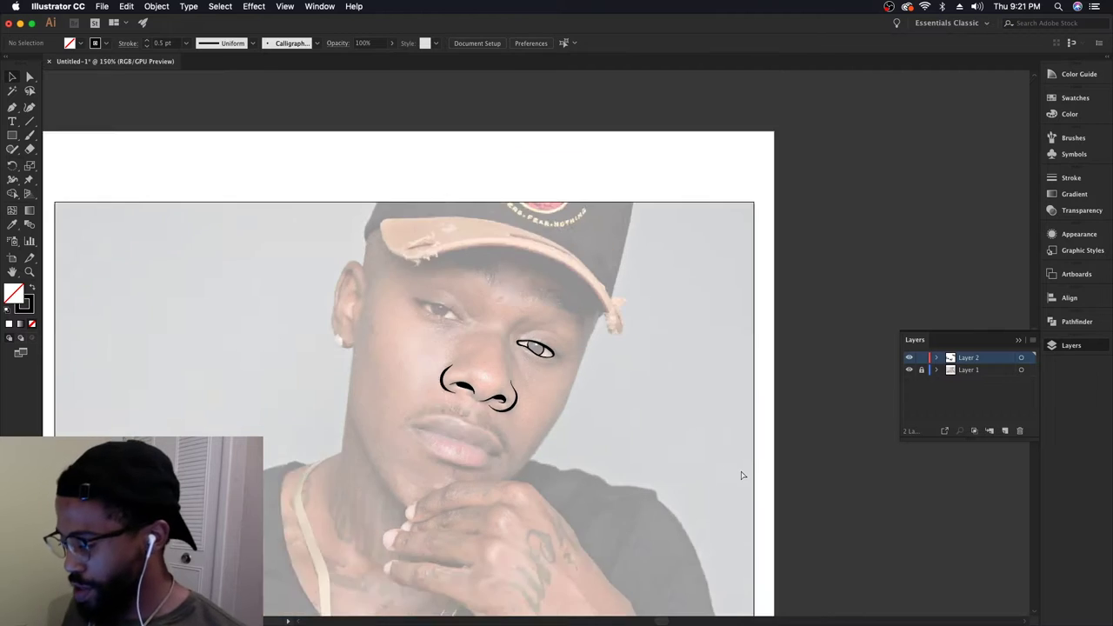
key("ctrl+equal")
left_click(909, 369)
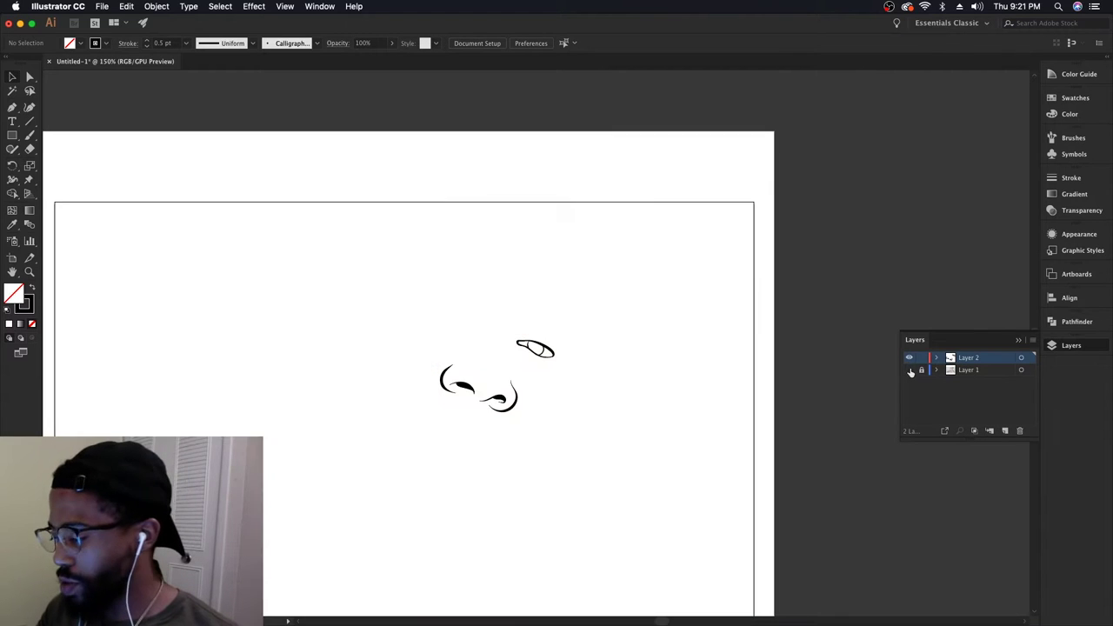
left_click(909, 369)
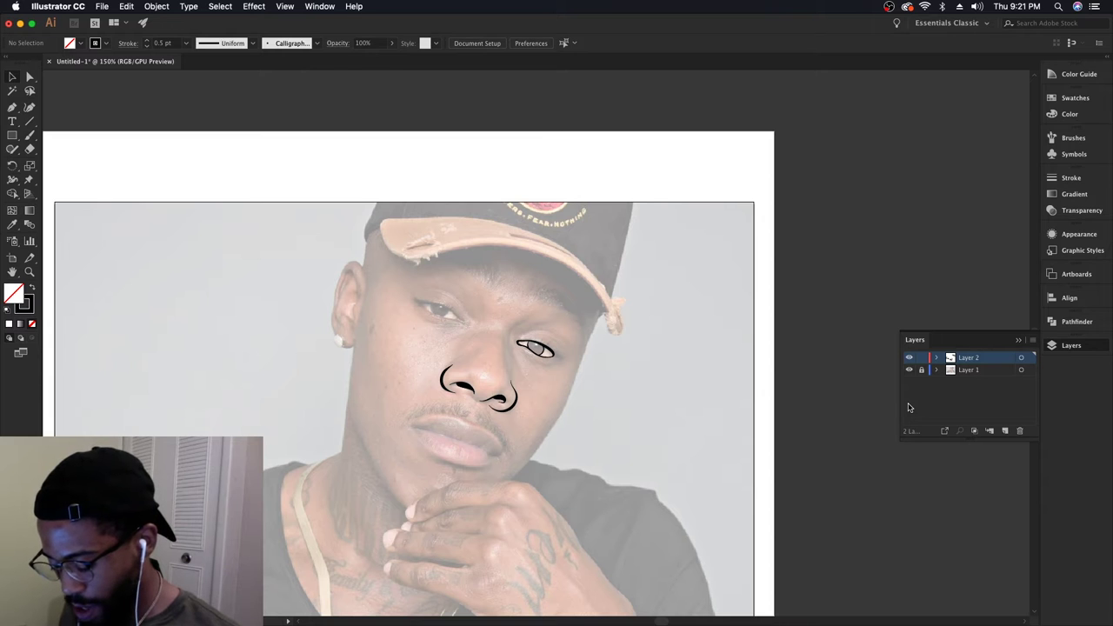
key("ctrl+equal")
key("ctrl+equal")
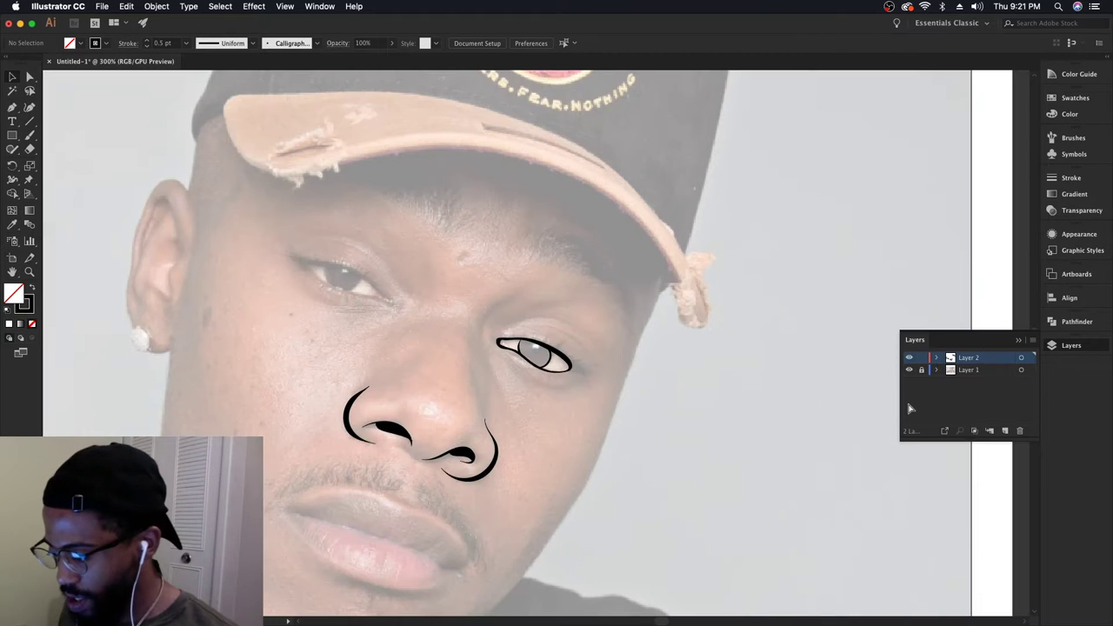
key("ctrl+minus")
key("ctrl+minus")
key("ctrl+equal")
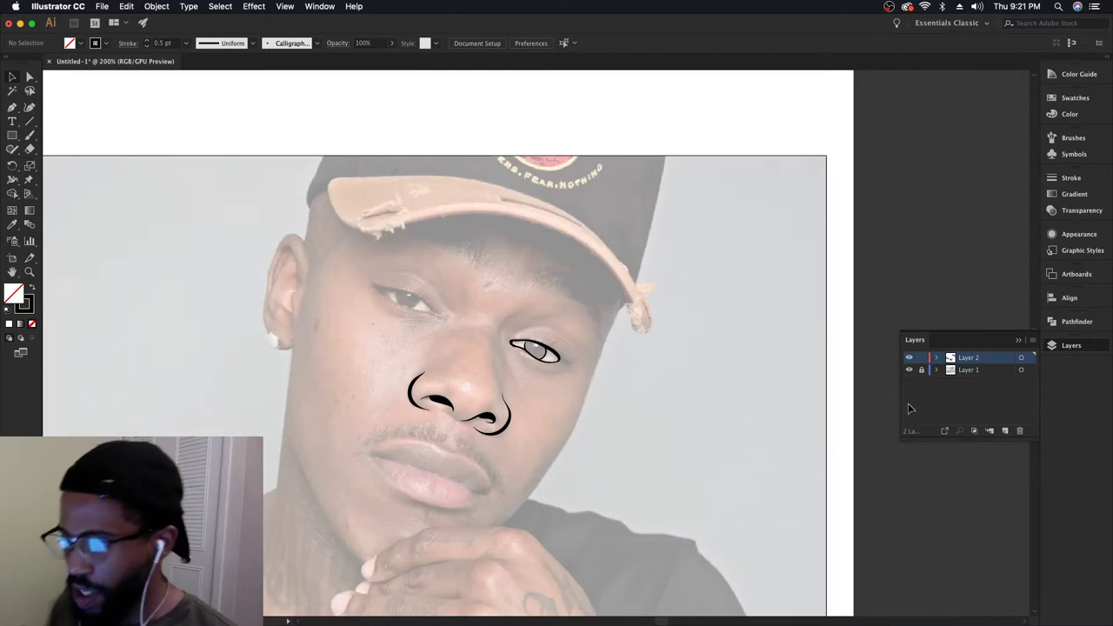
left_click(127, 7)
left_click(127, 7)
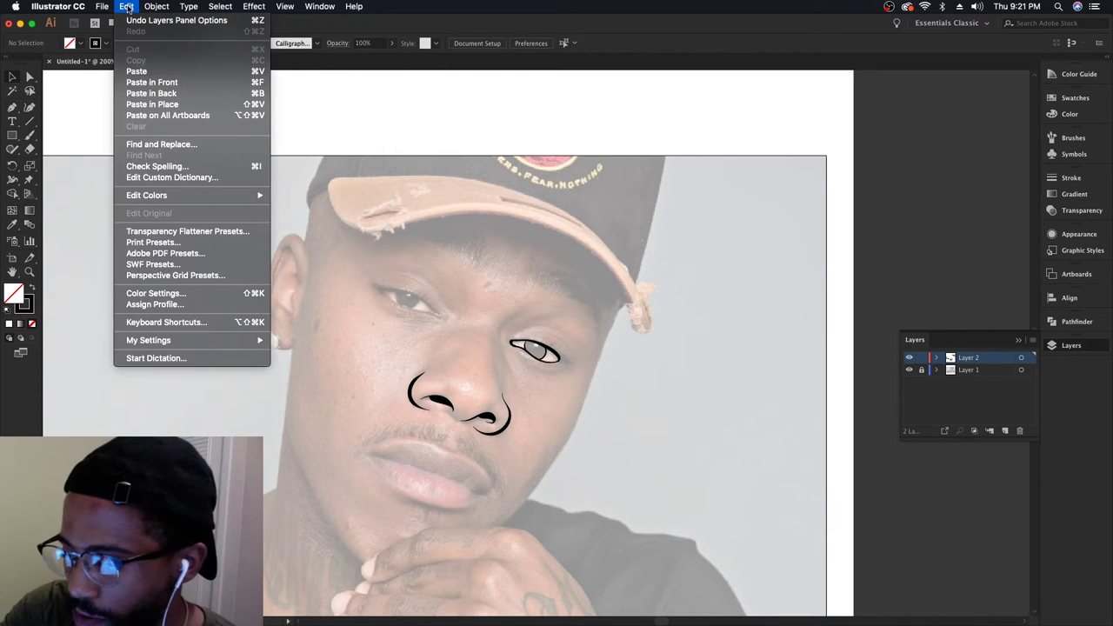
mouse_move(285, 6)
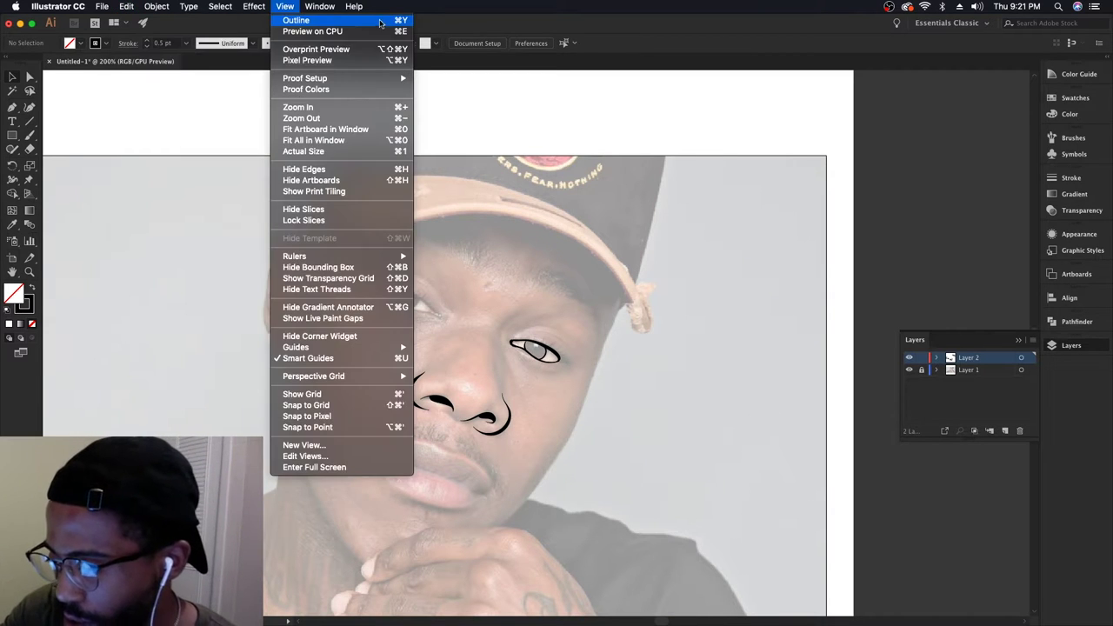
Paint the left eye's upper lid line between its rounded inner corner and a tapered flick past the outer corner
left_click(298, 107)
key("ctrl+equal")
mouse_move(371, 268)
left_mouse_down()
mouse_move(338, 279)
mouse_move(423, 293)
mouse_move(458, 329)
left_mouse_up()
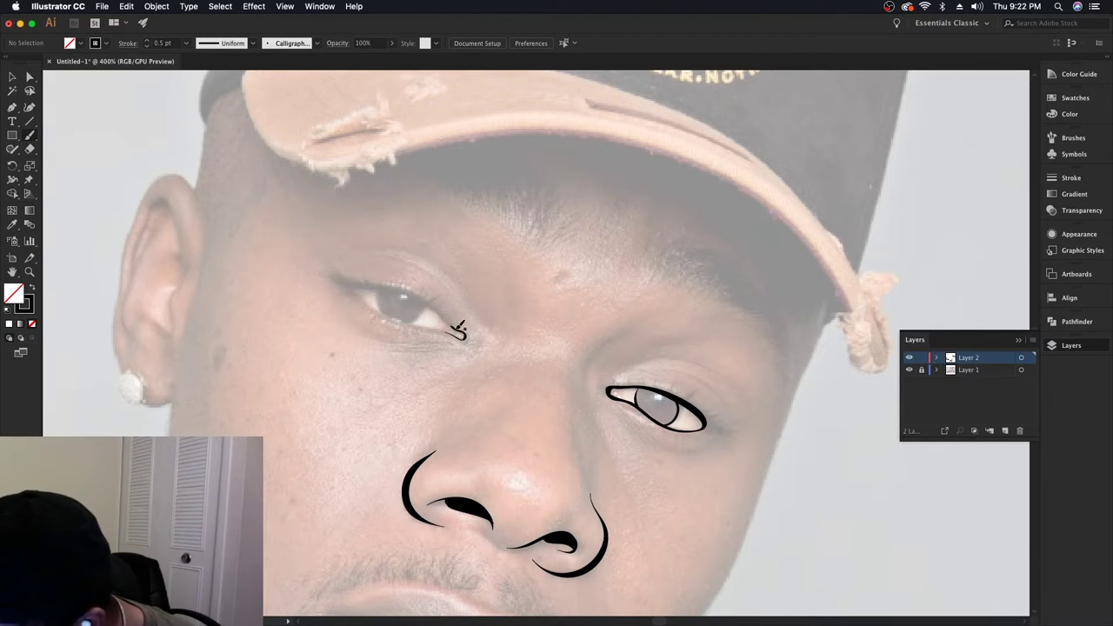
mouse_move(333, 276)
left_mouse_down()
mouse_move(406, 287)
mouse_move(462, 333)
left_mouse_up()
scroll(647, 476, "down", 2)
scroll(609, 461, "up", 2)
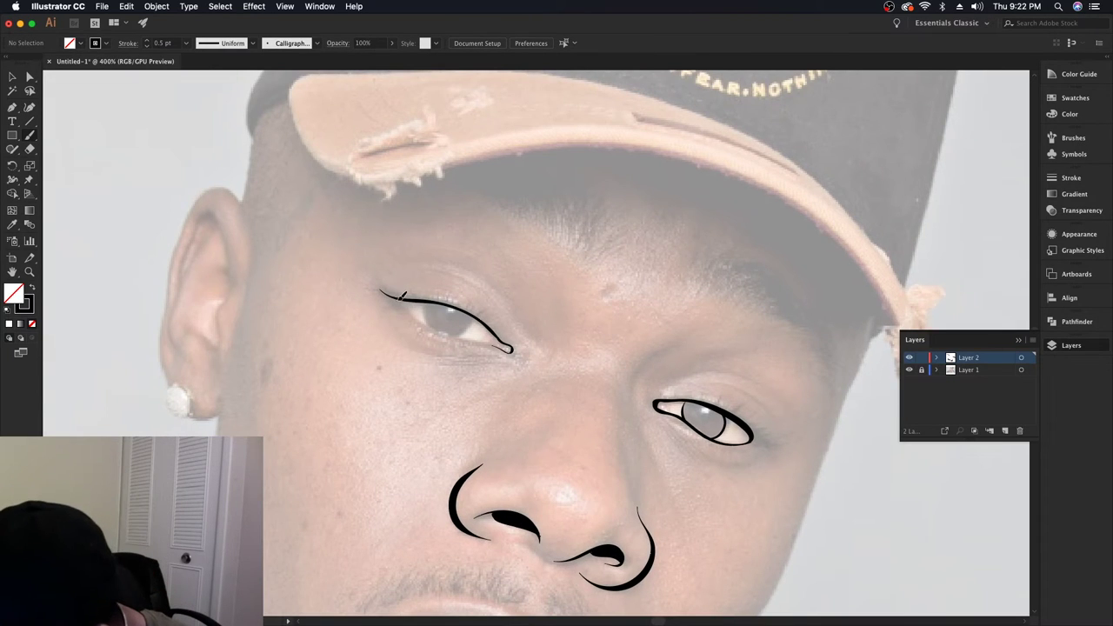
Paint the left eye's lower lid line, redoing it once, and check the result with Layer 1 briefly hidden
left_click_drag(430, 321, 523, 348)
key("cmd+z")
mouse_move(405, 299)
left_mouse_down()
mouse_move(456, 334)
mouse_move(517, 345)
left_mouse_up()
scroll(515, 346, "down", 4)
left_click(909, 370)
left_click(909, 370)
Paint a short curve across the inner corner of each eye to separate the tear duct
scroll(536, 345, "up", 4)
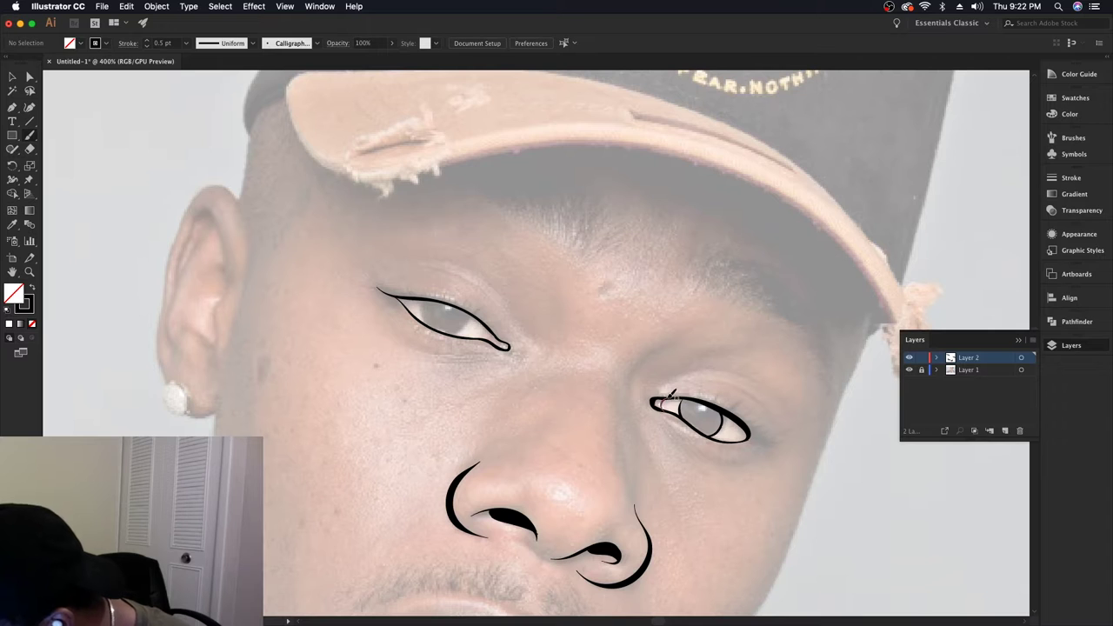
scroll(671, 393, "left", 3)
scroll(671, 393, "up", 2)
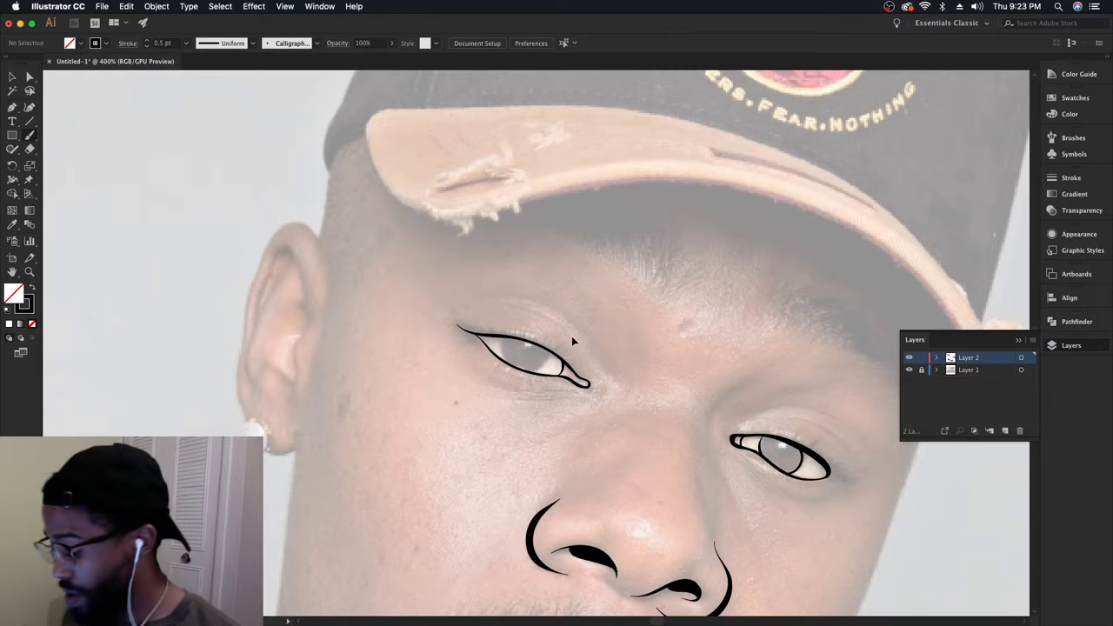
key("super+minus")
key("super+minus")
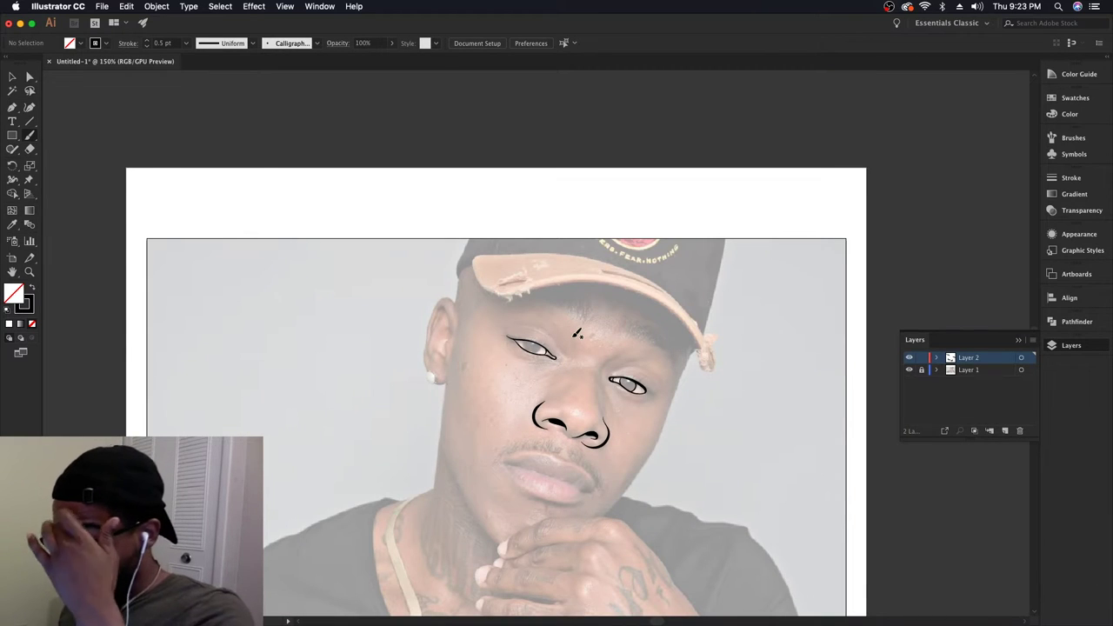
key("super+minus")
key("super+minus")
Paint the two curved side edges of the left eye's iris between the upper and lower lid lines
key("super+plus")
key("super+plus")
key("super+plus")
key("super+plus")
key("super+plus")
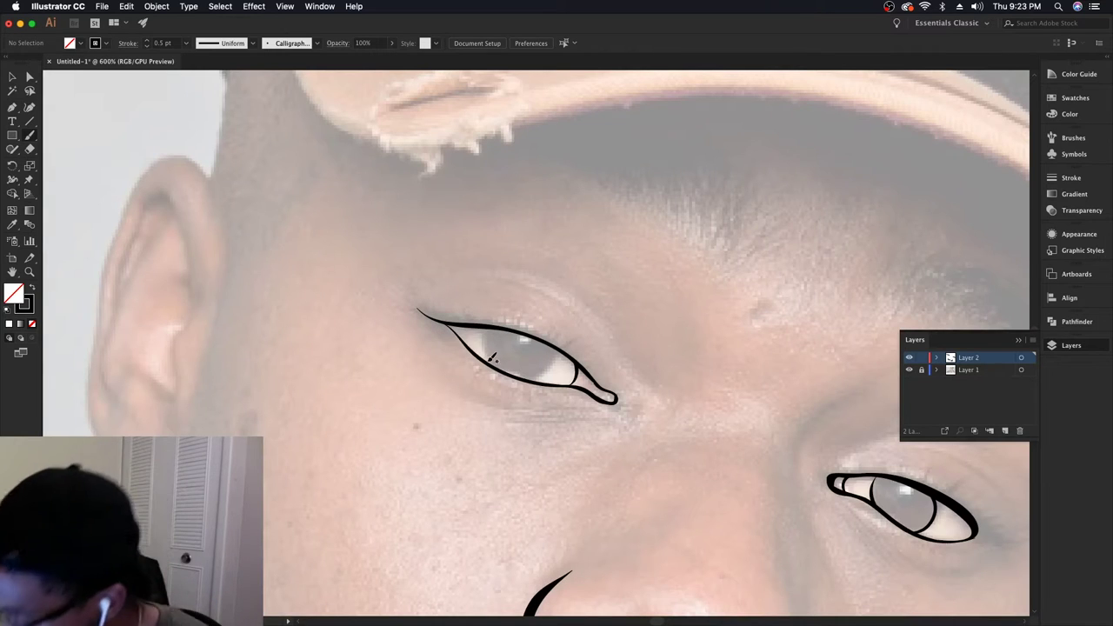
left_click_drag(487, 364, 493, 323)
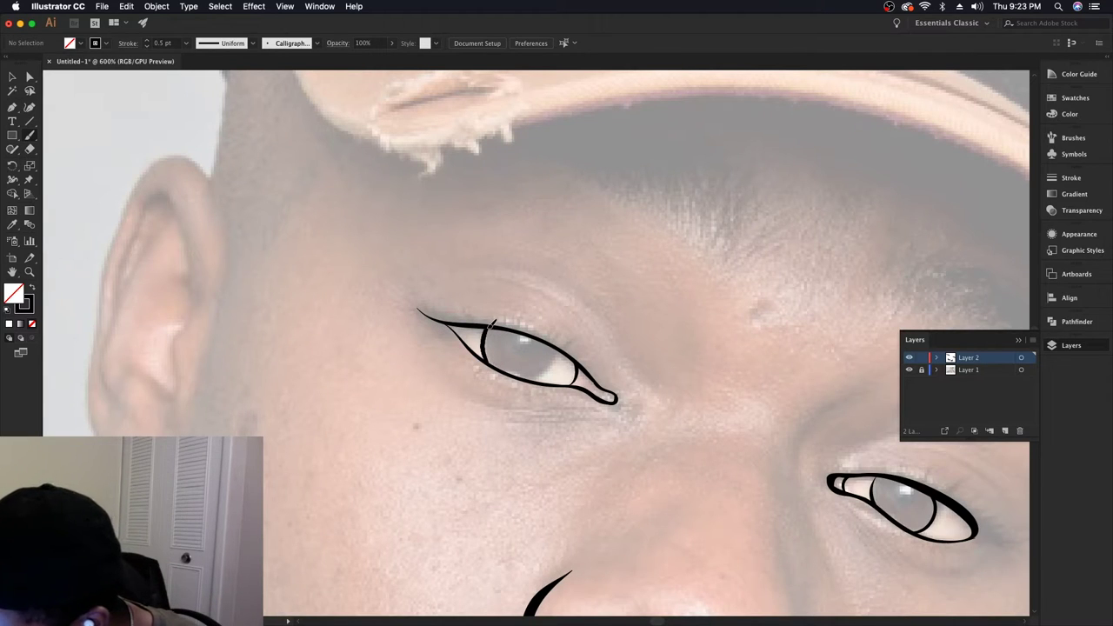
key("super+z")
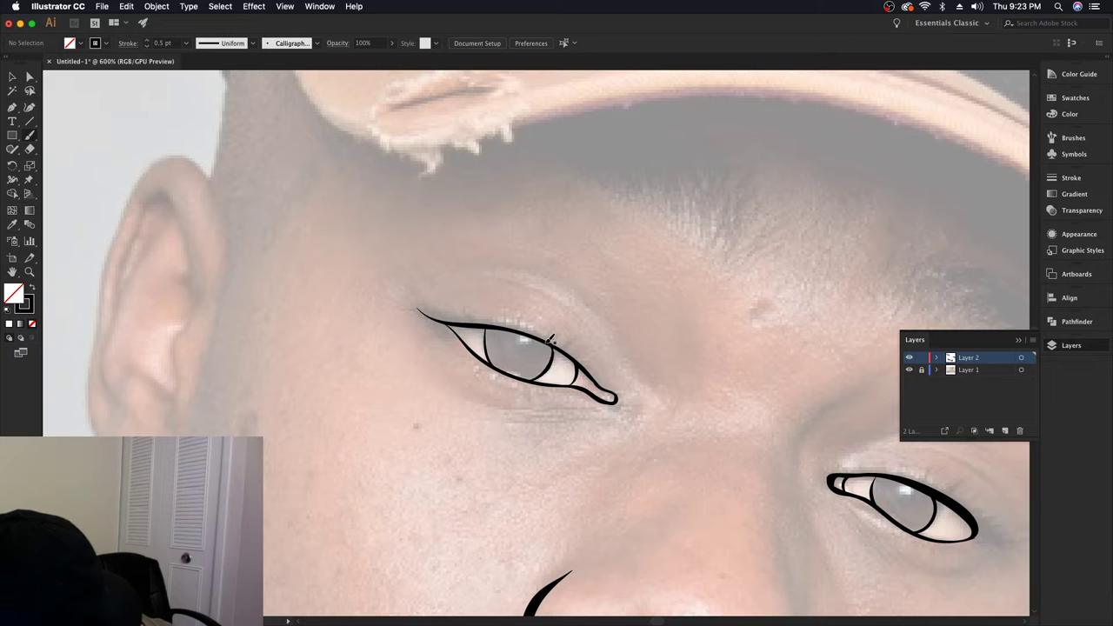
Examine the line art of both eyes and the nose with the Layer 1 photo briefly hidden
key("super+minus")
key("super+minus")
key("super+minus")
key("super+minus")
key("super+minus")
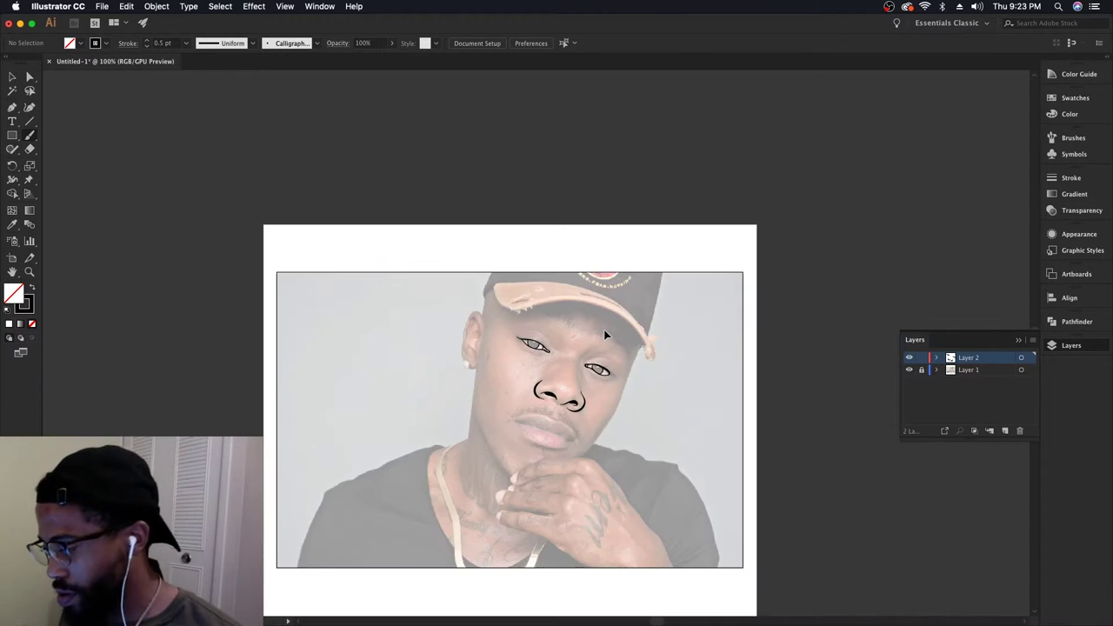
left_click(909, 370)
left_click(909, 369)
Remove the right eye's strokes and repaint its lower lid as a thinner line from the inner corner outward
key("super+equal")
key("super+equal")
key("super+equal")
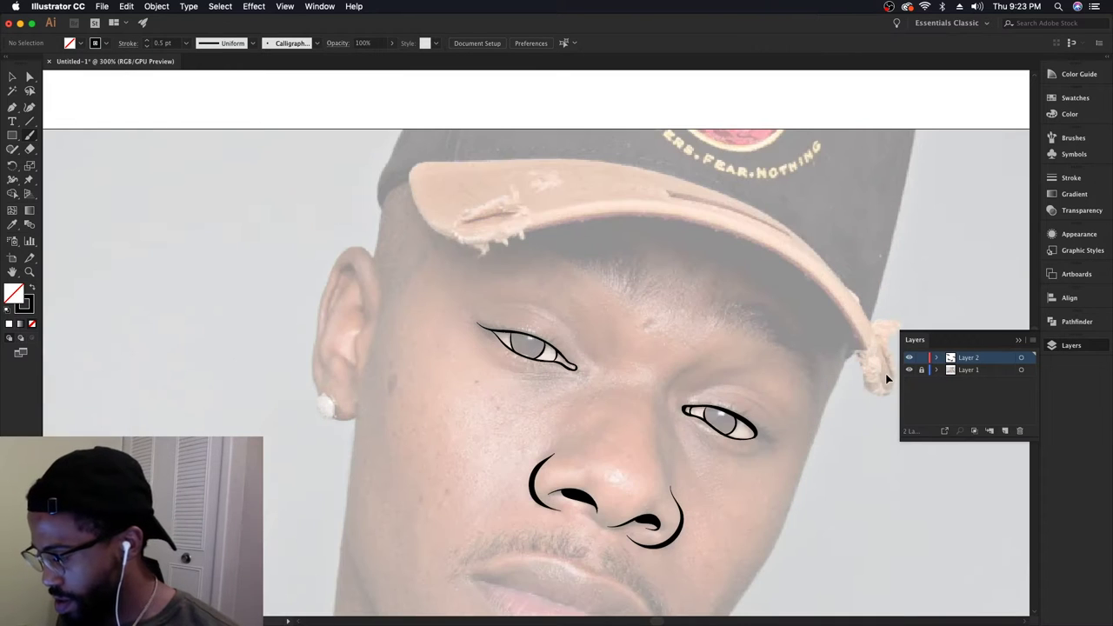
scroll(795, 459, "down", 1)
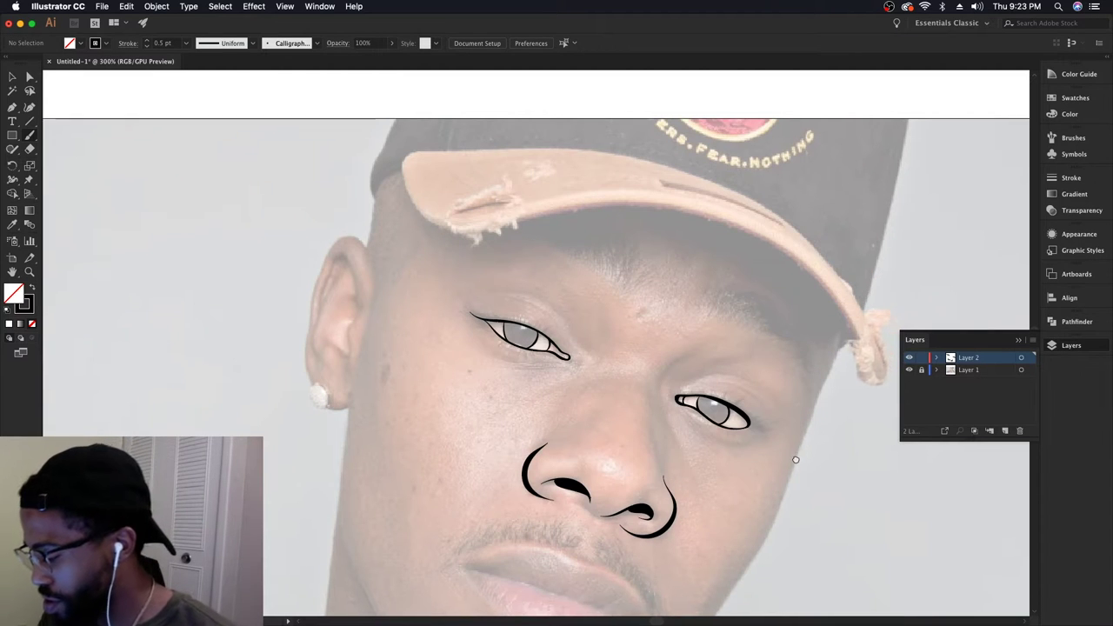
key("super+equal")
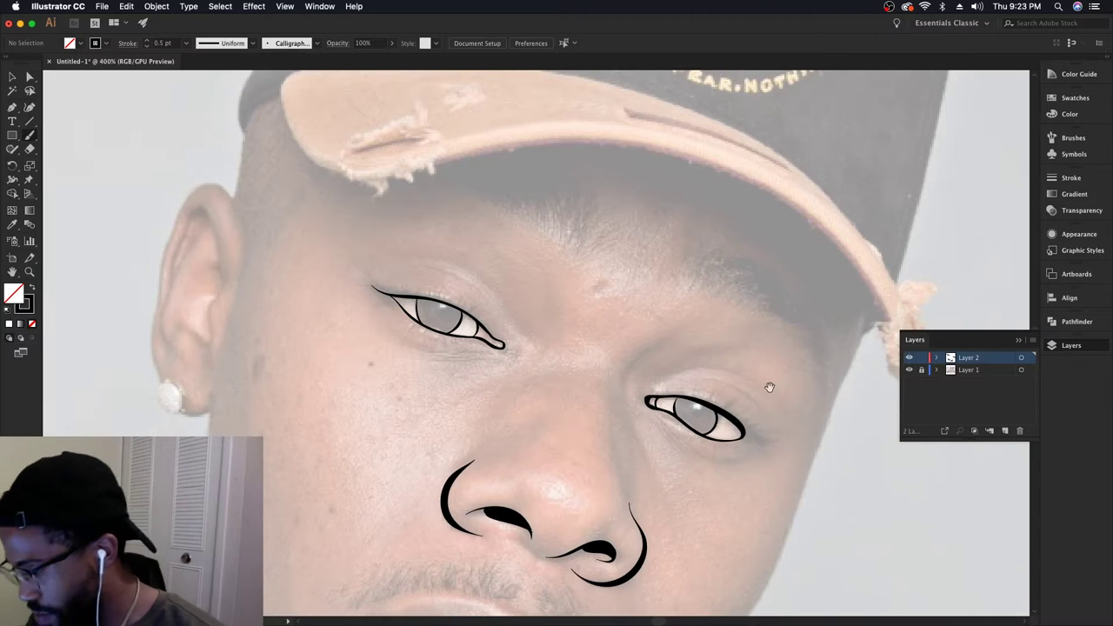
key("super+z")
key("b")
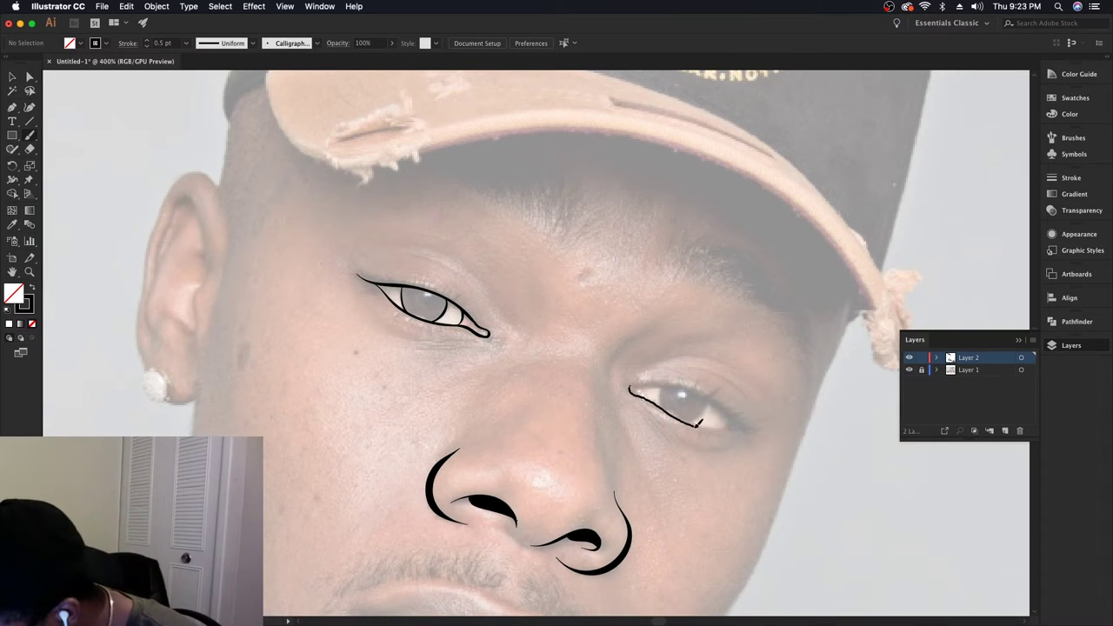
left_click_drag(739, 425, 740, 426)
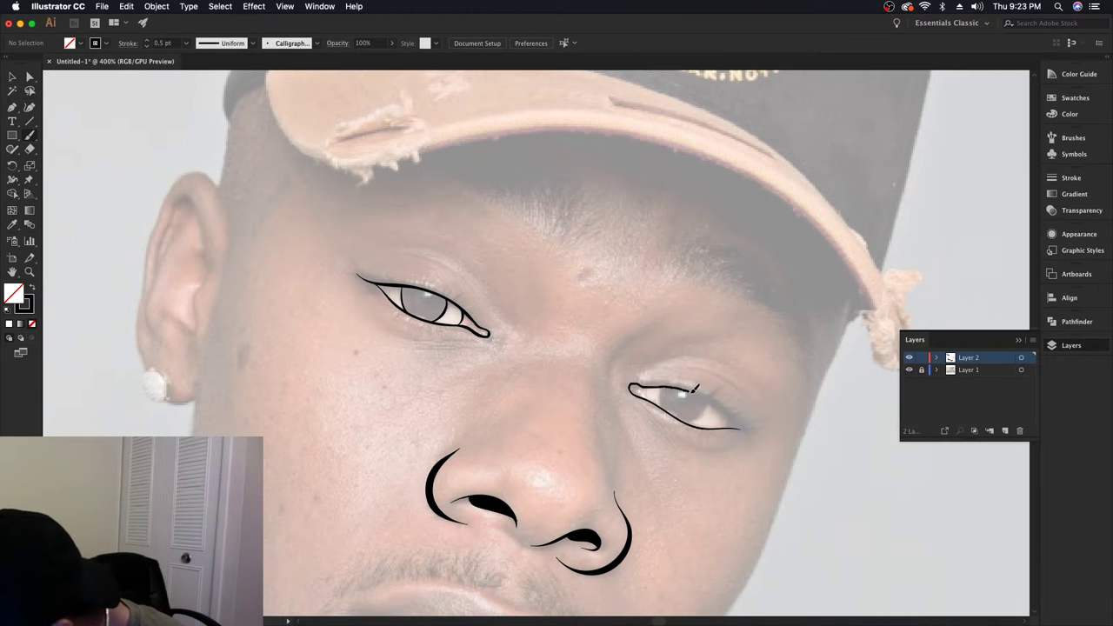
Repaint the right eye's upper lid line to meet the lower lid at both corners and check it with Layer 1 briefly hidden
key("h")
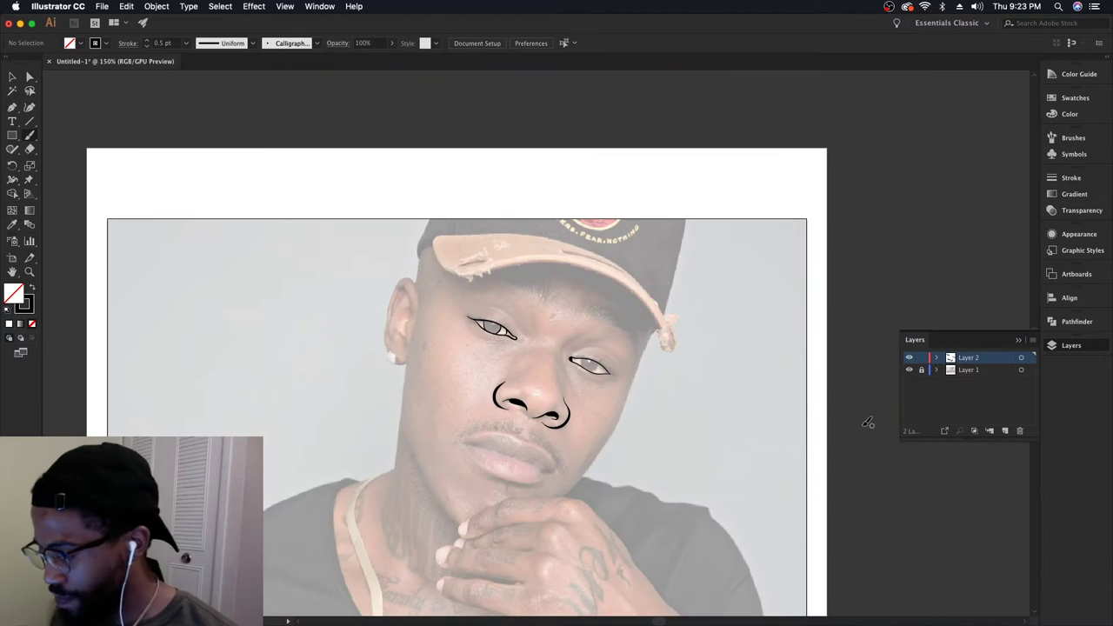
key("super+equal")
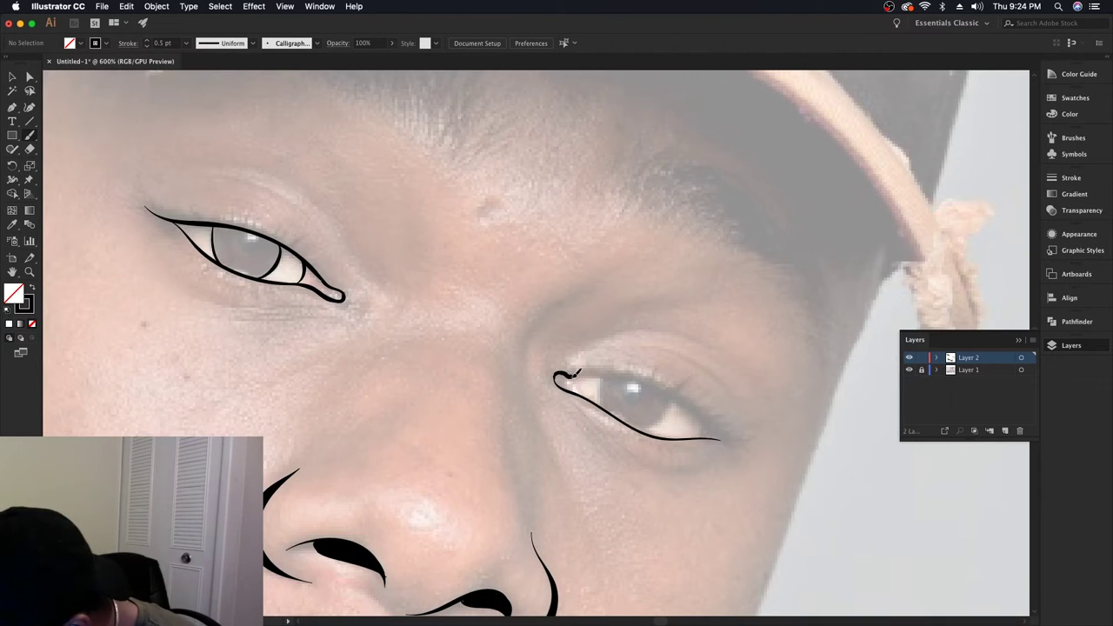
mouse_move(626, 369)
left_mouse_down()
mouse_move(688, 394)
mouse_move(726, 438)
left_mouse_up()
key("super+z")
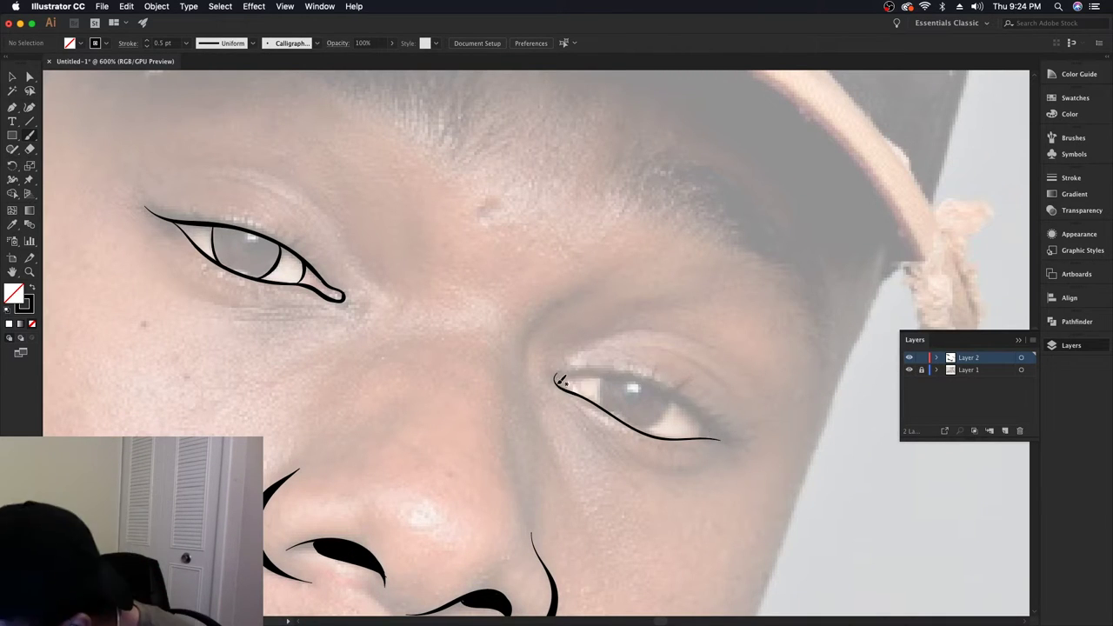
mouse_move(592, 372)
left_mouse_down()
mouse_move(669, 383)
mouse_move(725, 437)
left_mouse_up()
key("h")
left_click(910, 369)
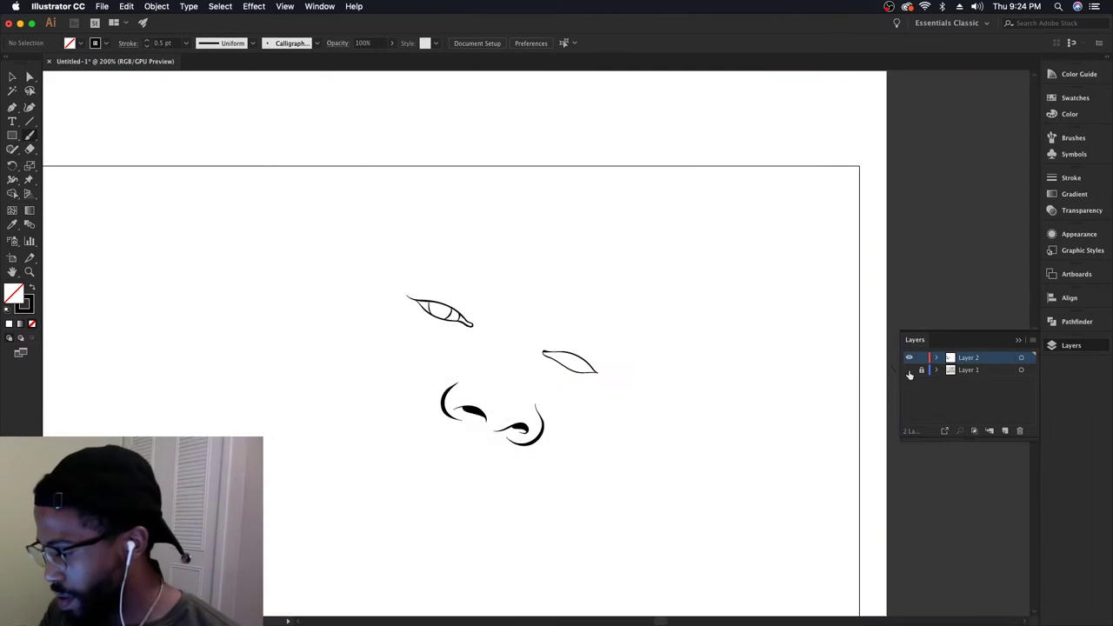
left_click(909, 369)
Paint a short curve across the right eye's inner corner and thicken the lid line above it
key("super+equal")
key("super+equal")
key("super+equal")
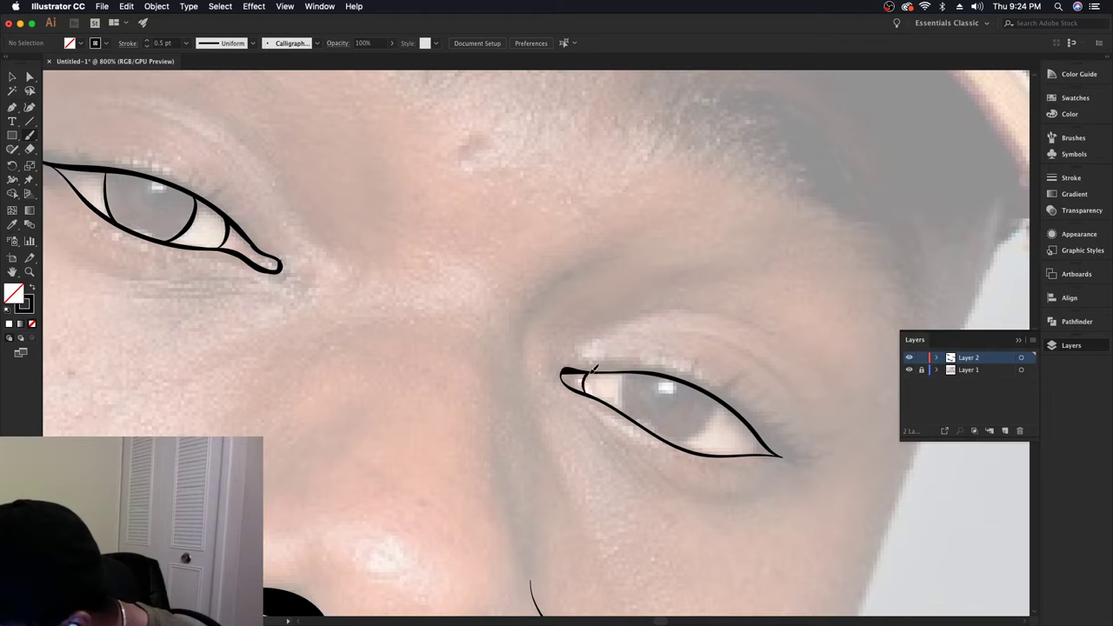
key("super+minus")
key("super+minus")
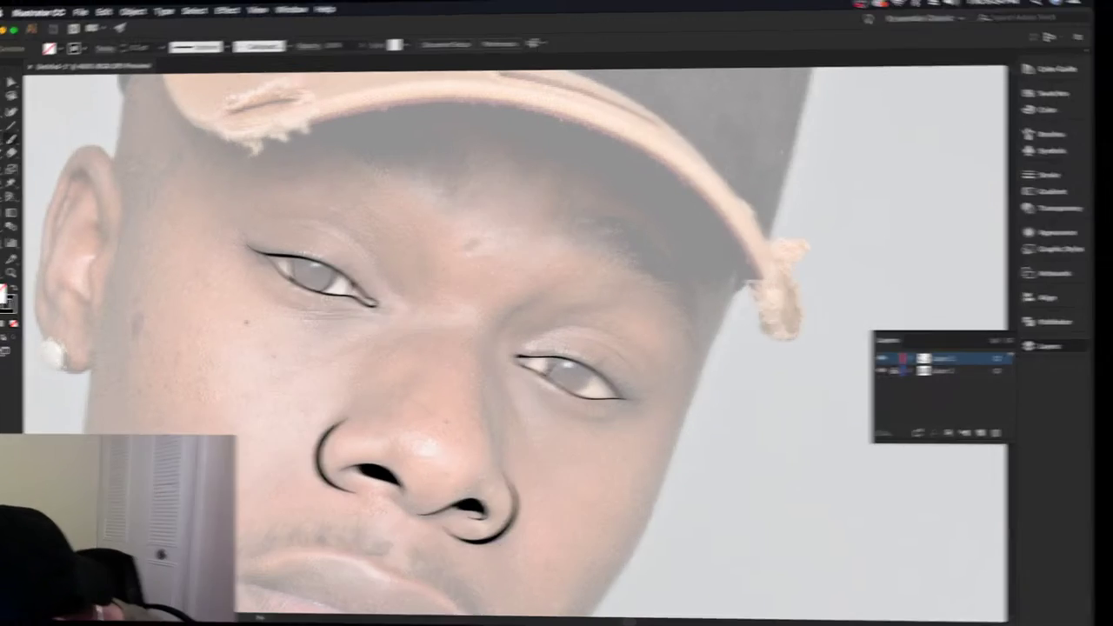